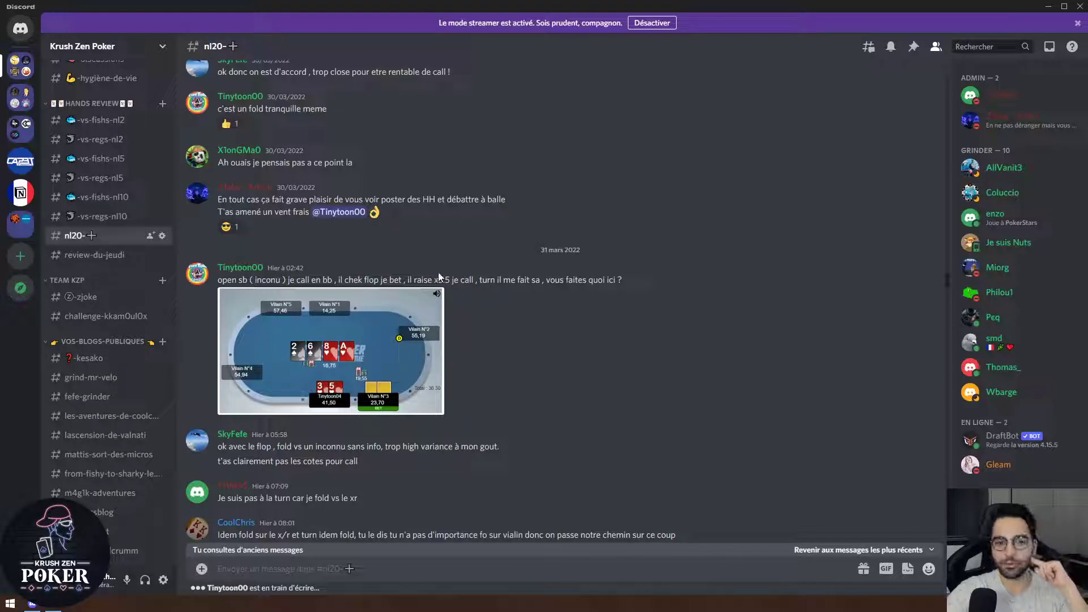
- Review the 31 March 2022 hand post in the nl20 channel, including its enlarged table image and the replies
scroll(148, 298, up, 10)
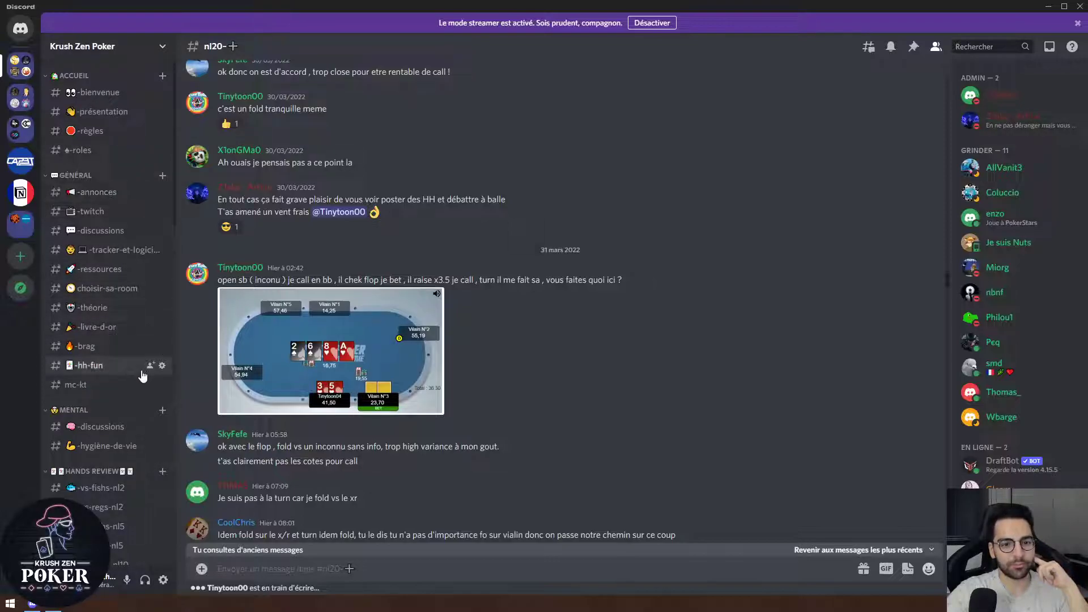
scroll(115, 344, down, 4)
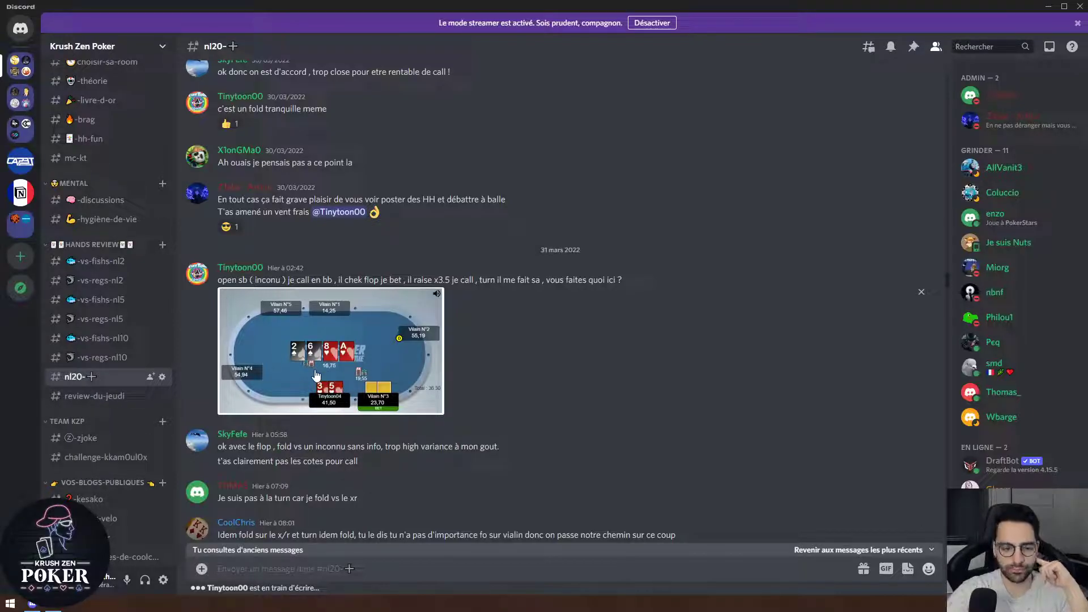
scroll(316, 362, down, 1)
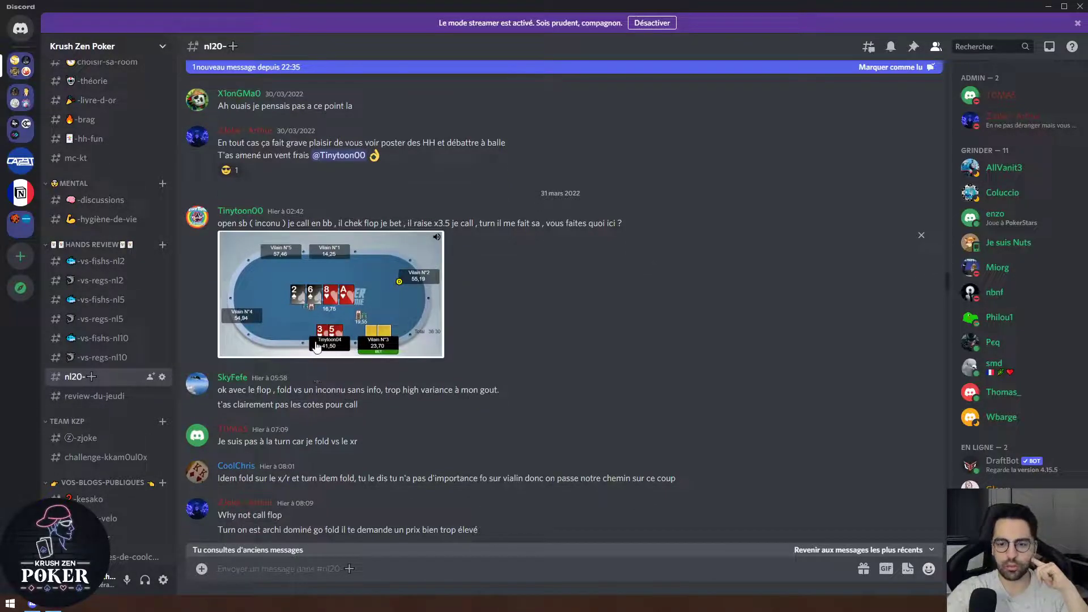
click(316, 350)
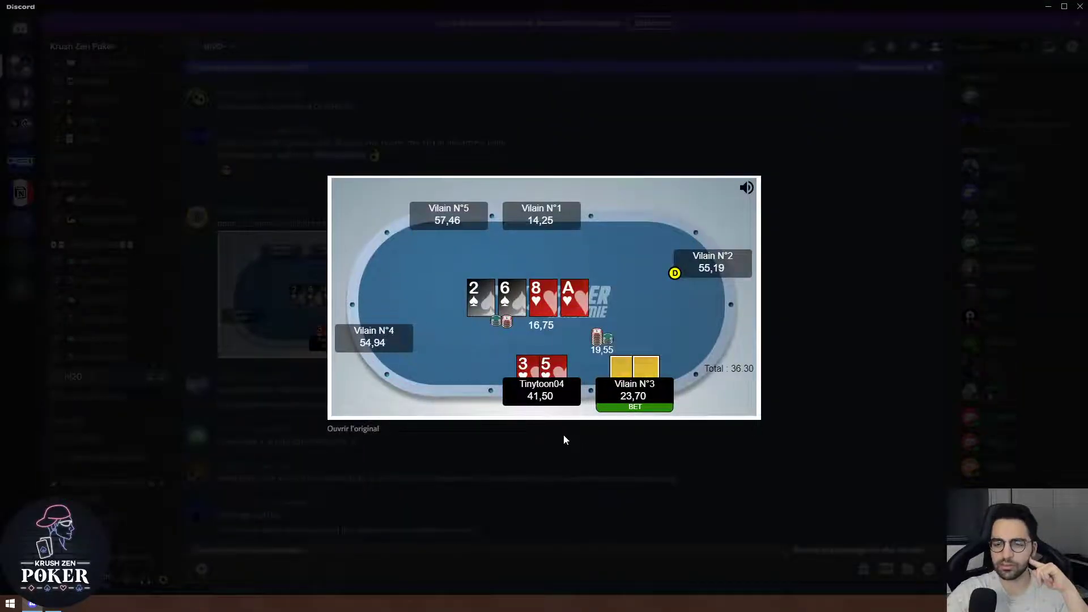
click(503, 440)
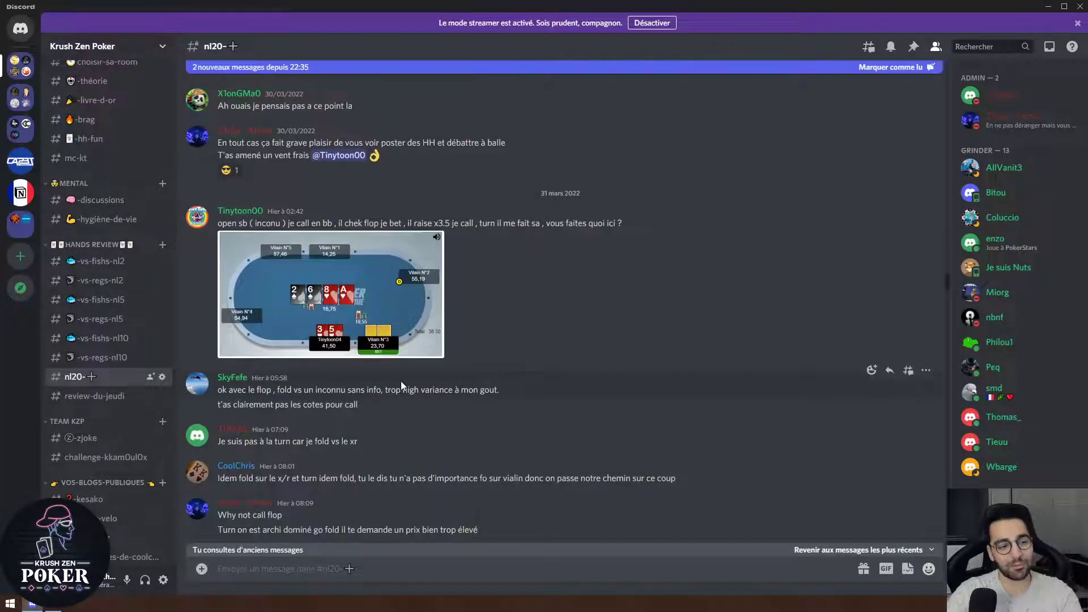
scroll(404, 318, down, 1)
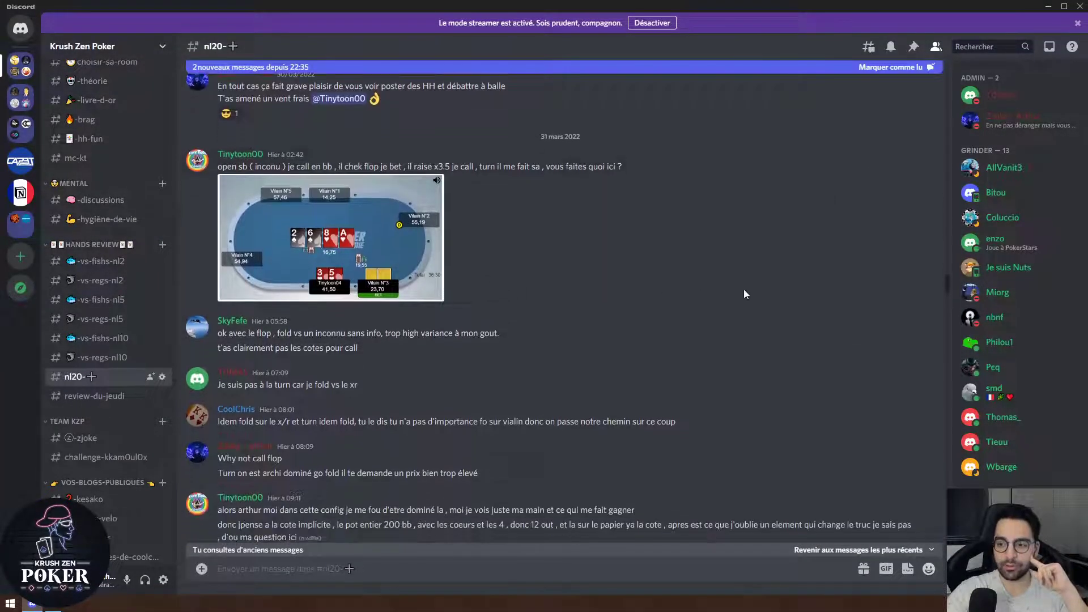
drag(947, 284, 988, 287)
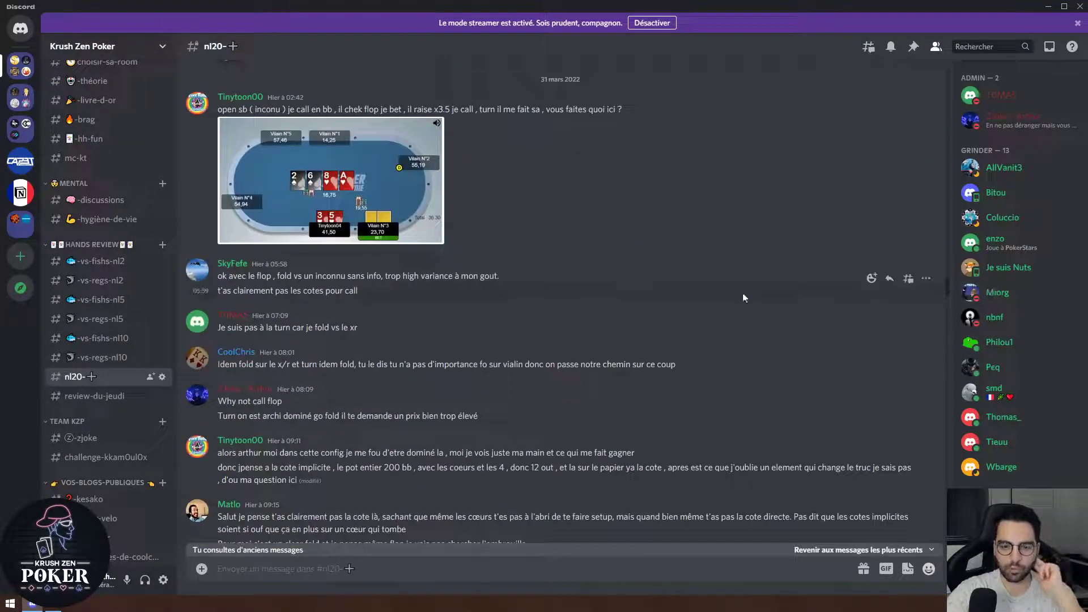
scroll(579, 274, up, 2)
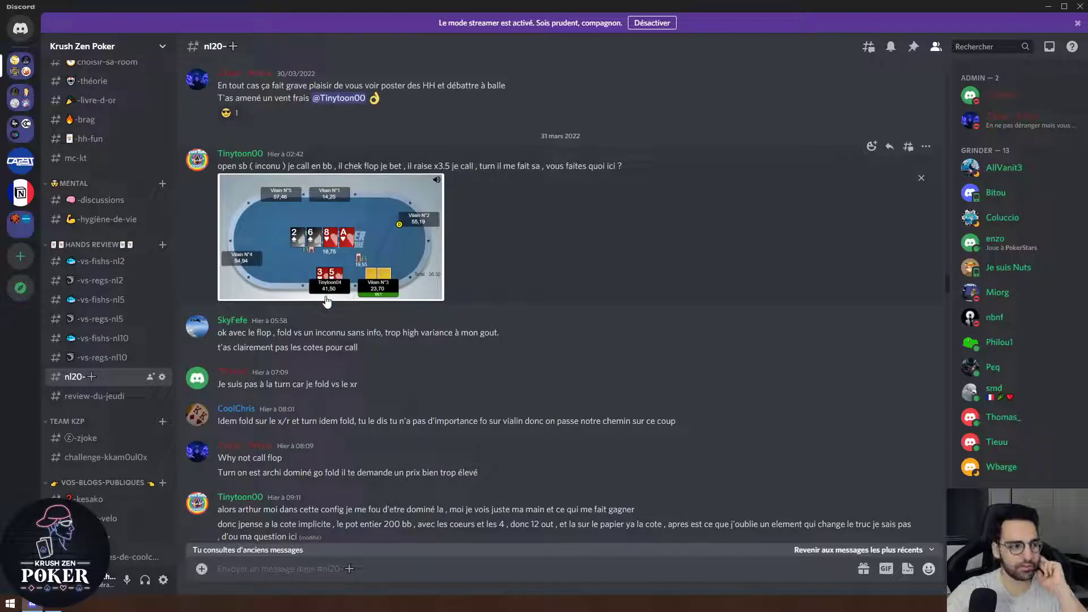
scroll(358, 343, up, 2)
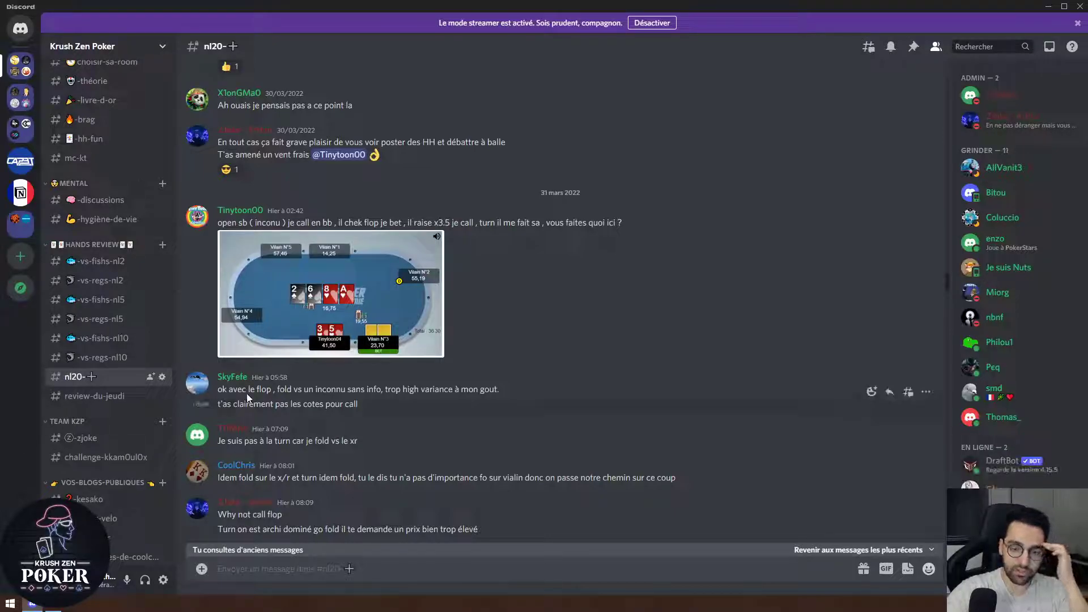
- Open the original hand image in a maximized browser window without its duplicate tab, and close the preview back in Discord
click(270, 339)
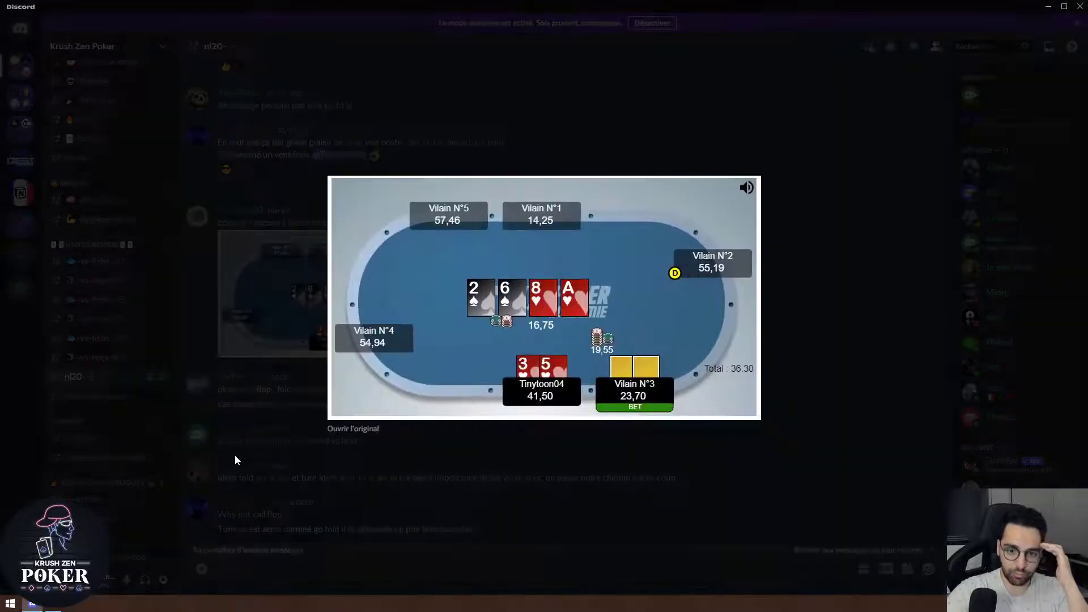
click(350, 433)
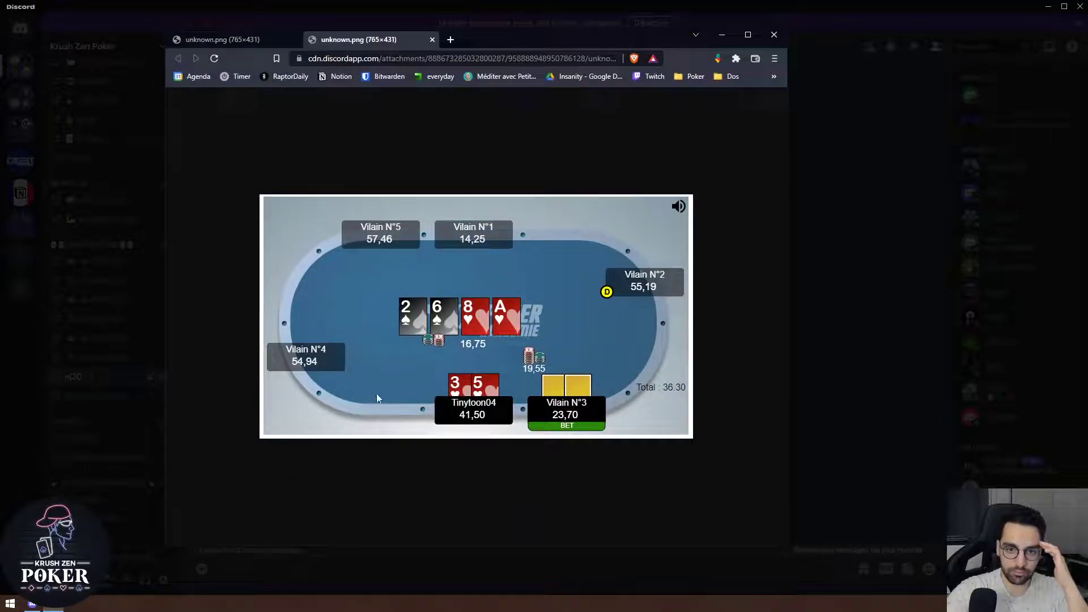
middle_click(228, 41)
double_click(470, 34)
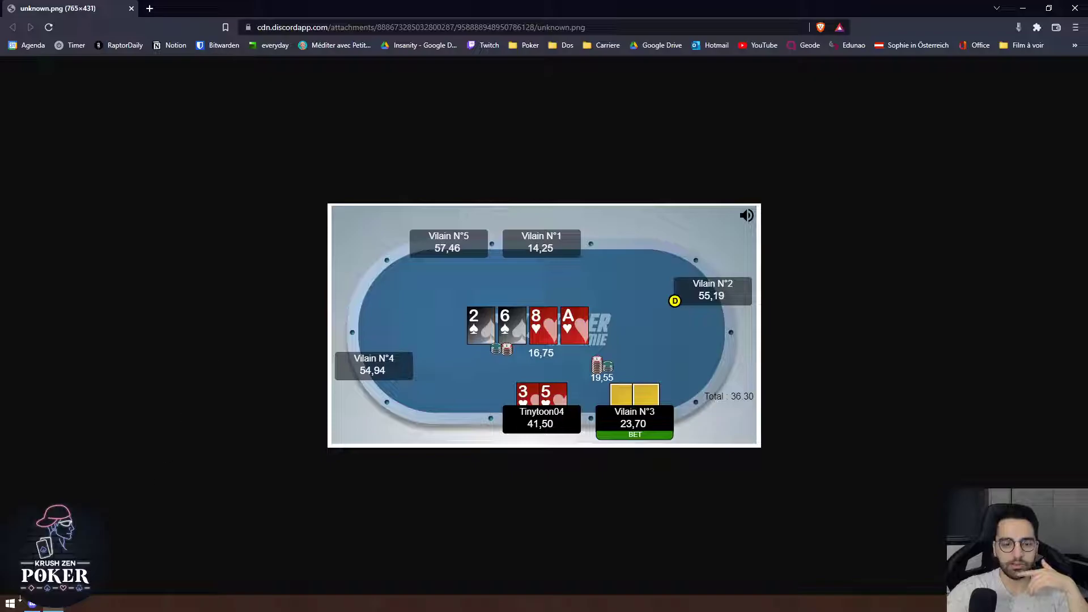
click(33, 604)
click(229, 467)
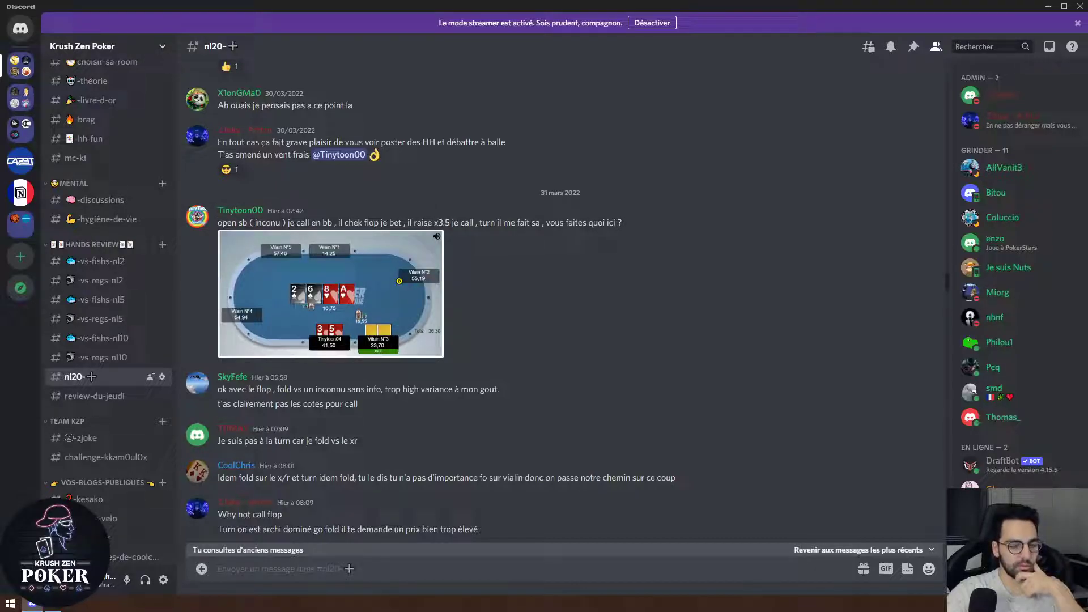
- Switch to GTO Wizard's Solutions and show Strategy + EV for the big blind facing a small blind raise to 3
drag(0, 213, 555, 1)
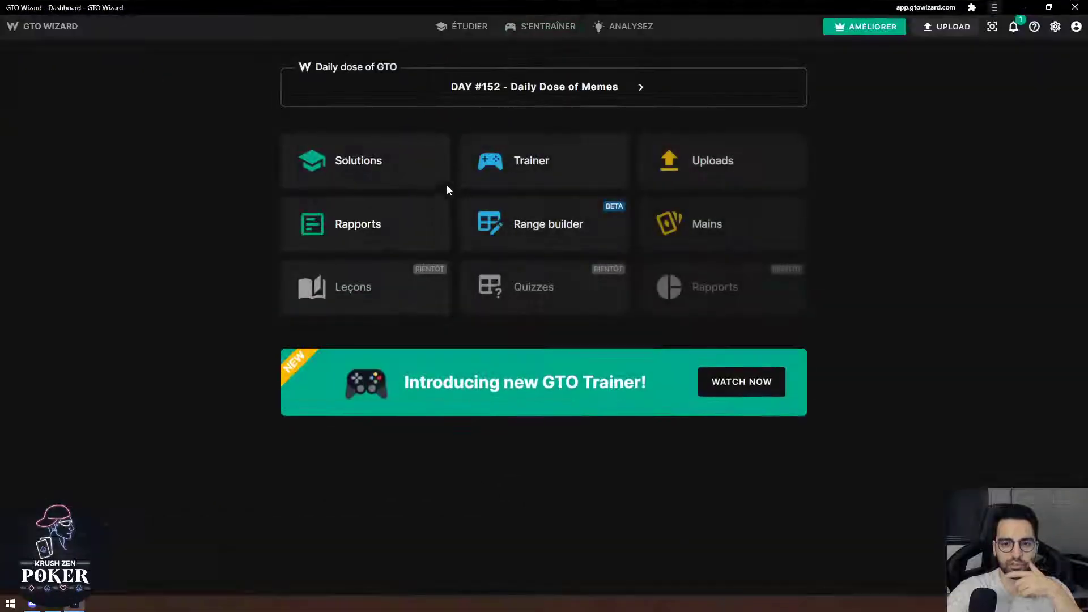
click(360, 160)
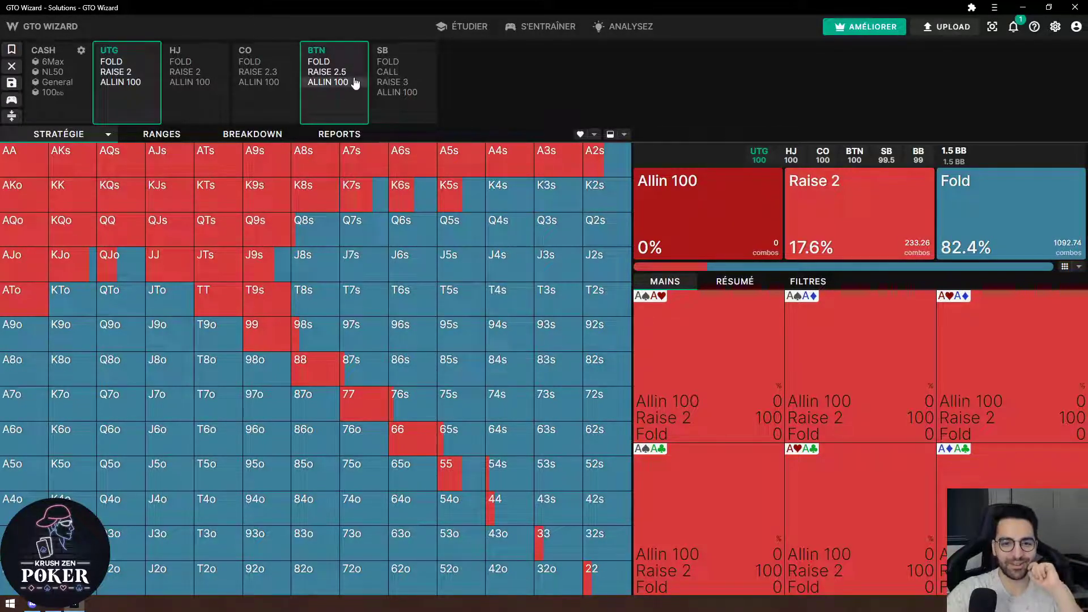
click(391, 82)
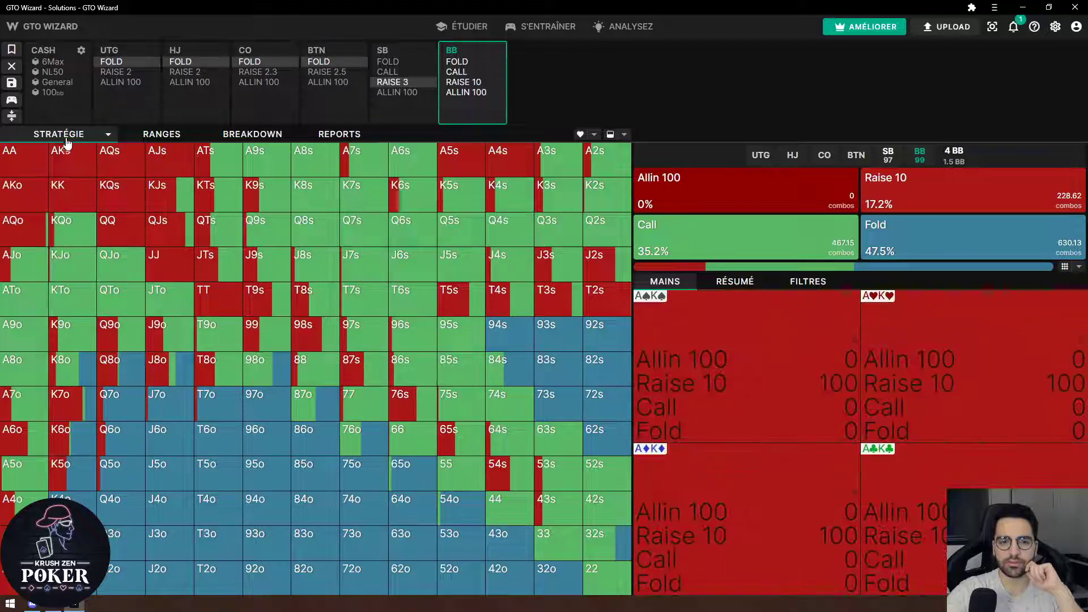
click(69, 135)
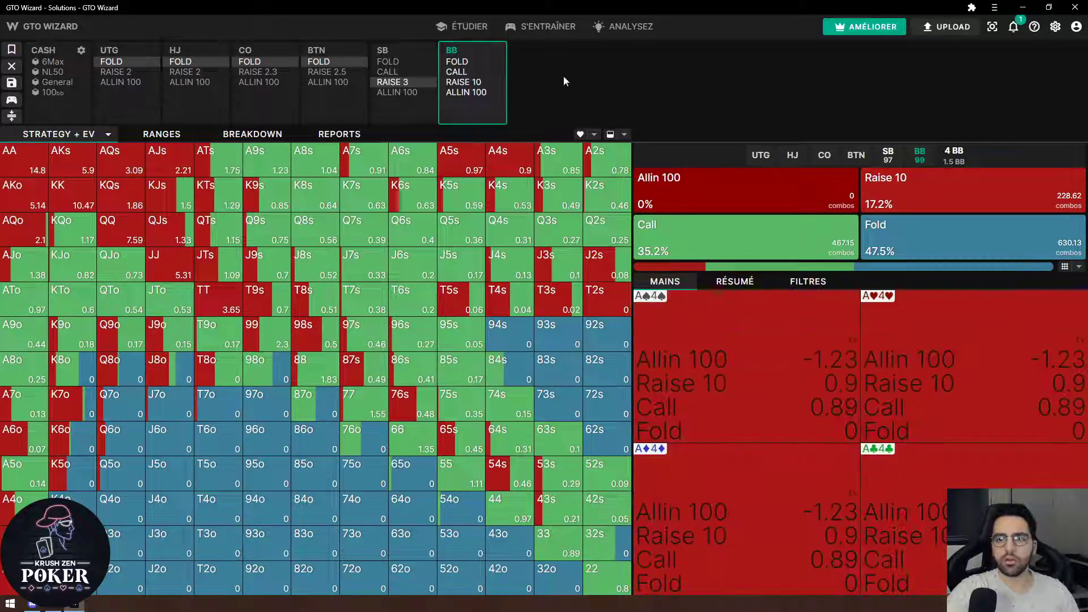
- Check the cash game format, stack and rake options of the solution without changing them
drag(66, 56, 533, 43)
click(532, 44)
click(70, 56)
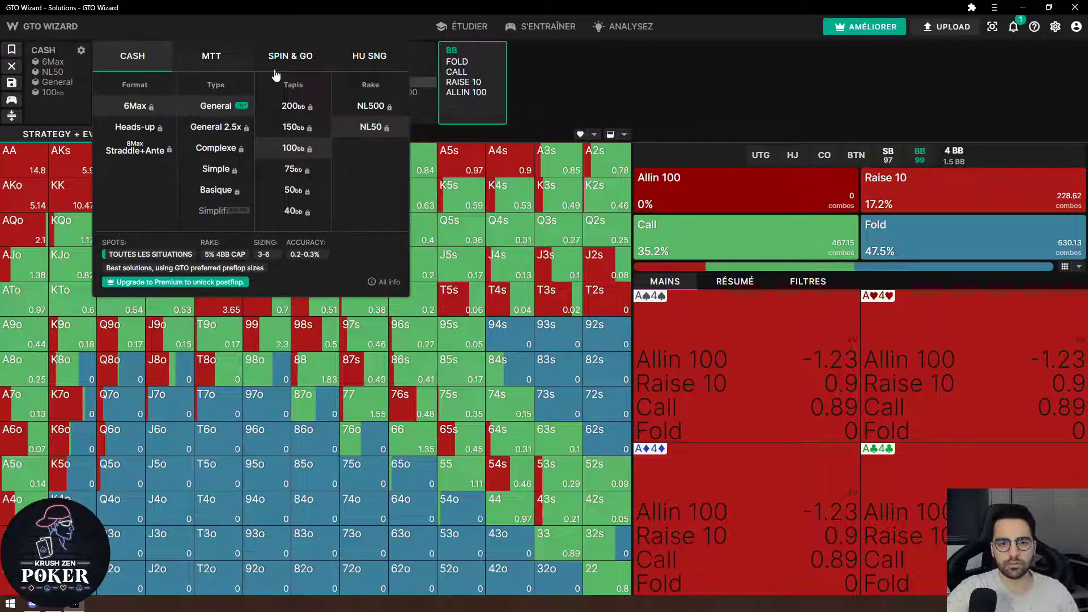
click(743, 94)
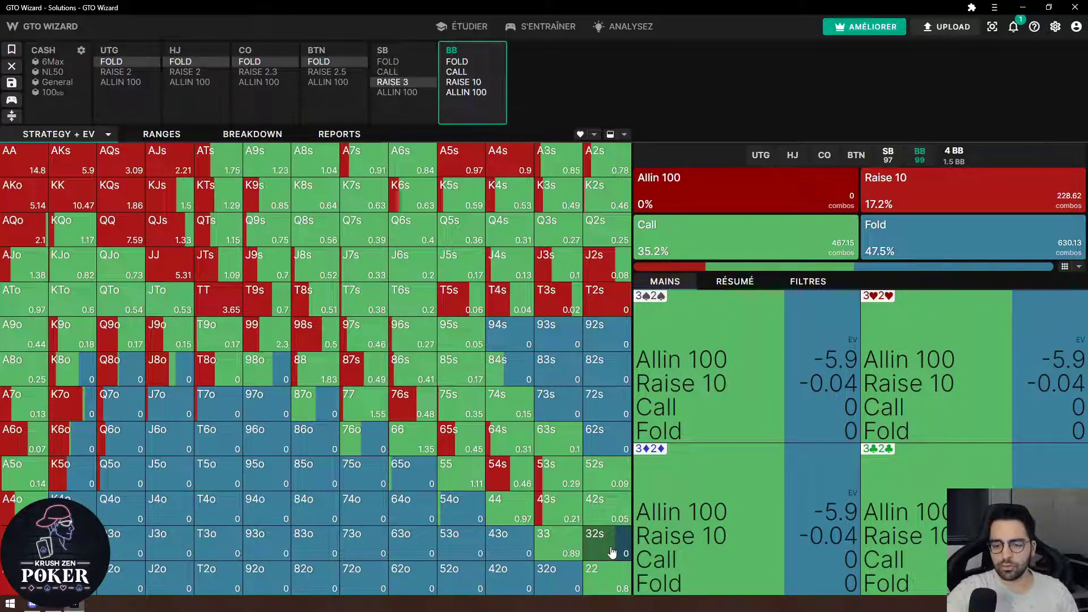
- Recheck the posted hand in Discord and return to the preflop solution in GTO Wizard
click(33, 604)
click(34, 605)
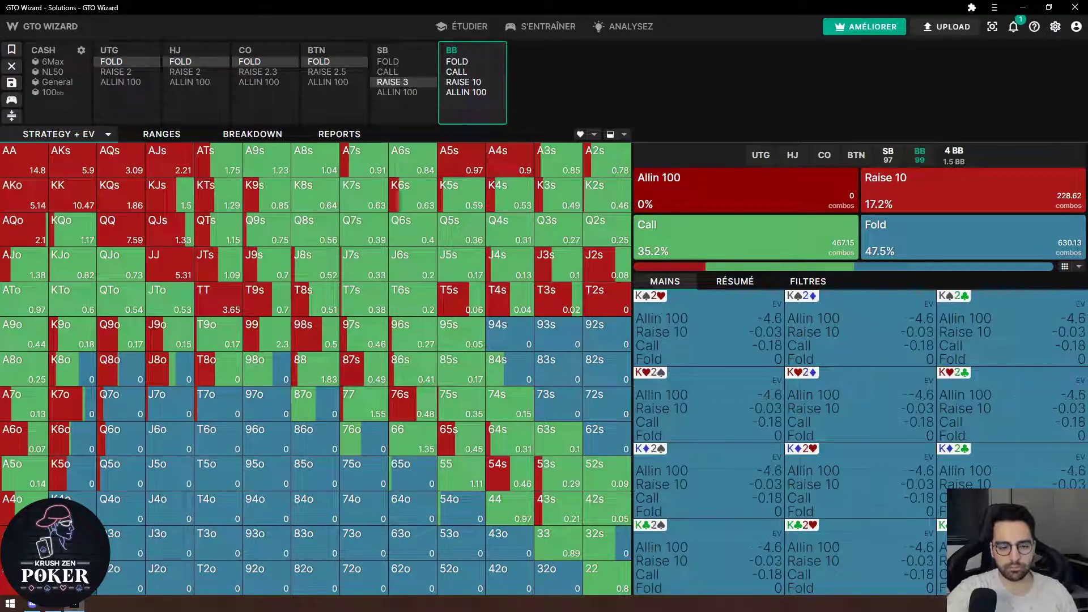
click(33, 605)
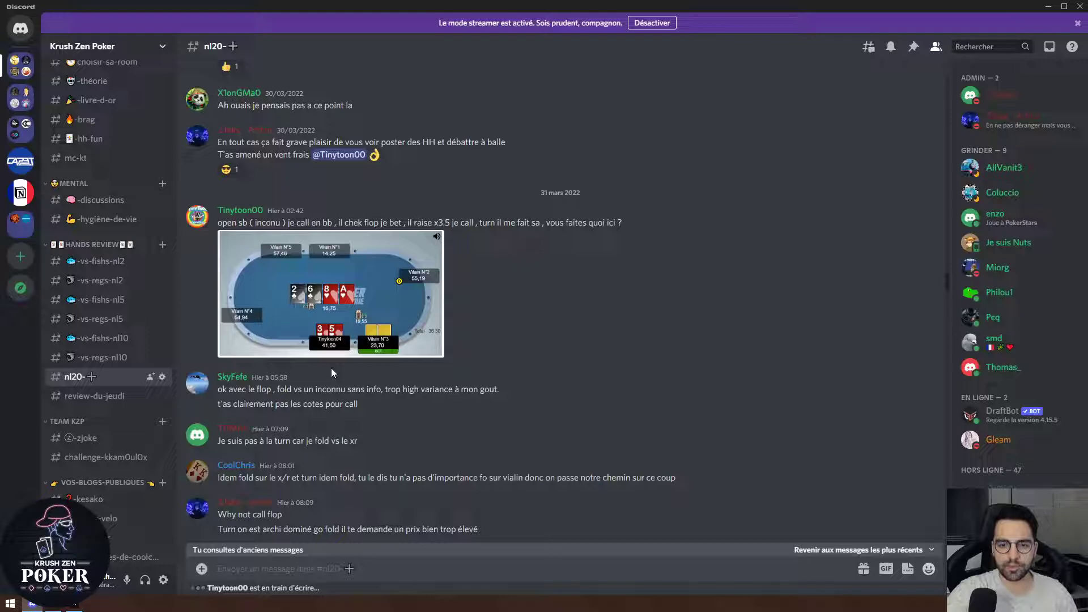
click(74, 604)
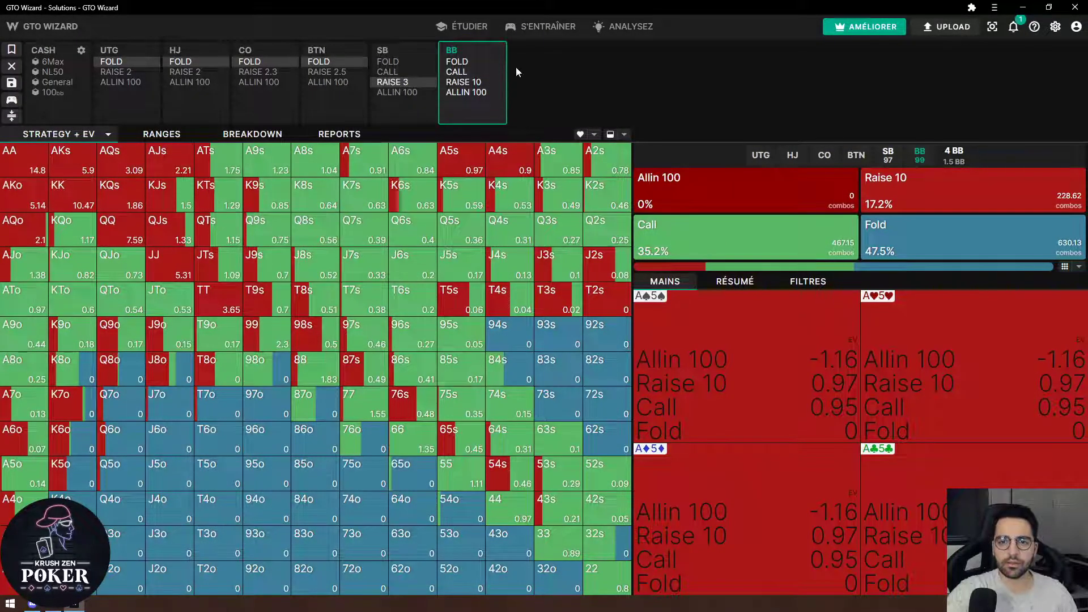
- Have the big blind call preflop and compare the flop cards with the hand image in Discord
click(477, 73)
click(31, 604)
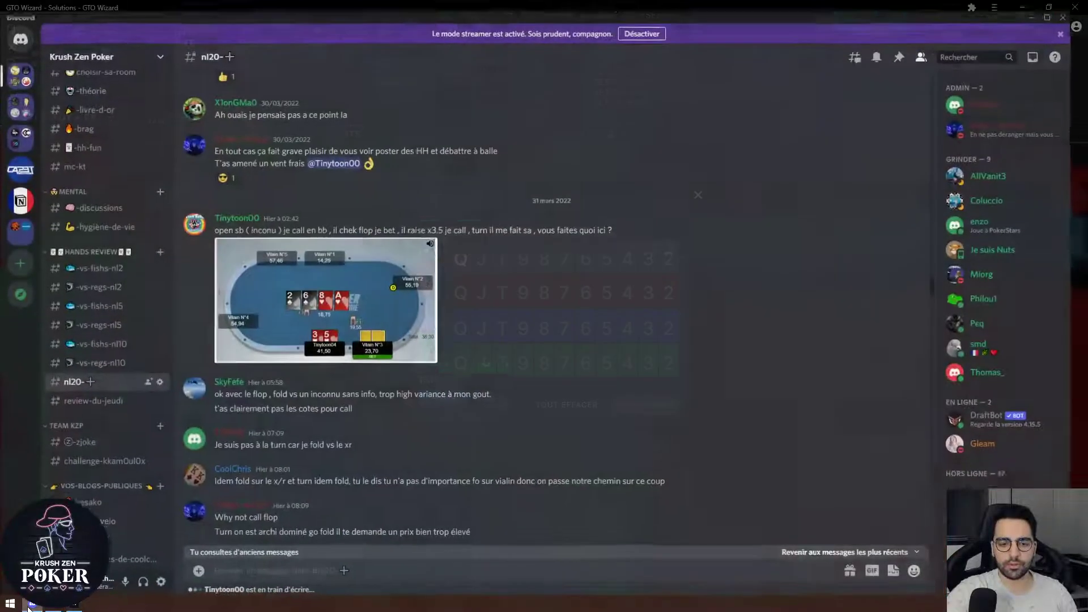
click(32, 604)
click(31, 604)
click(31, 604)
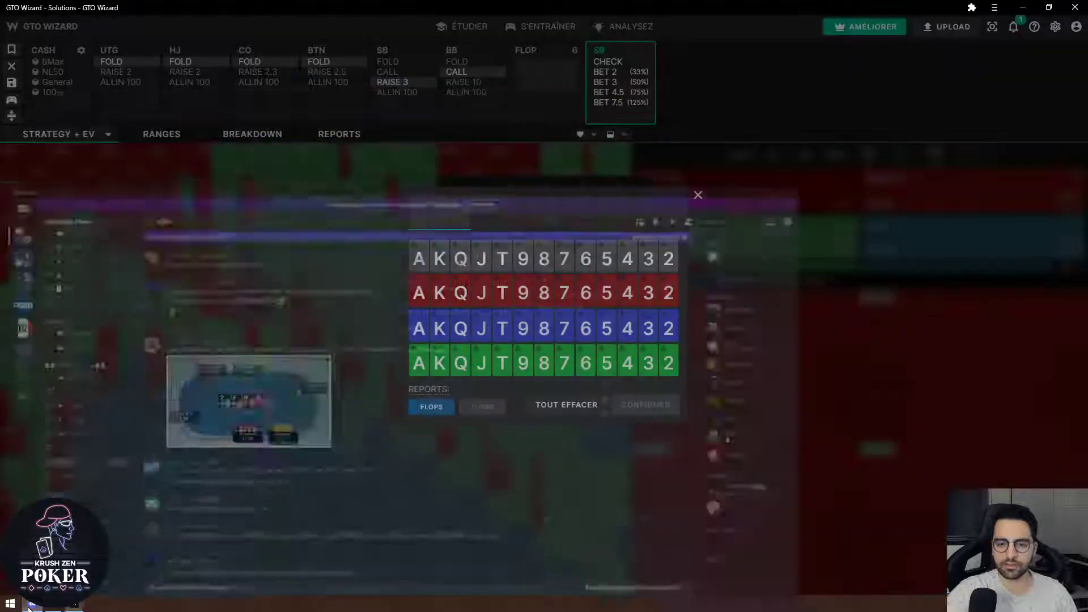
- Set the flop to 2♠ 6♠ 8♥ and have the small blind check
click(668, 259)
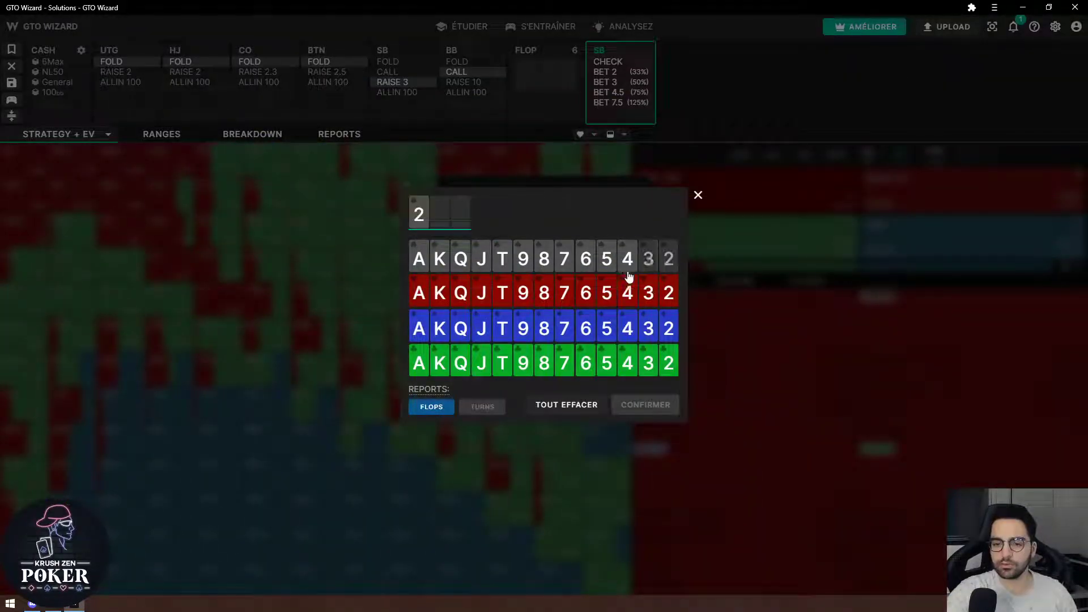
click(586, 259)
click(31, 605)
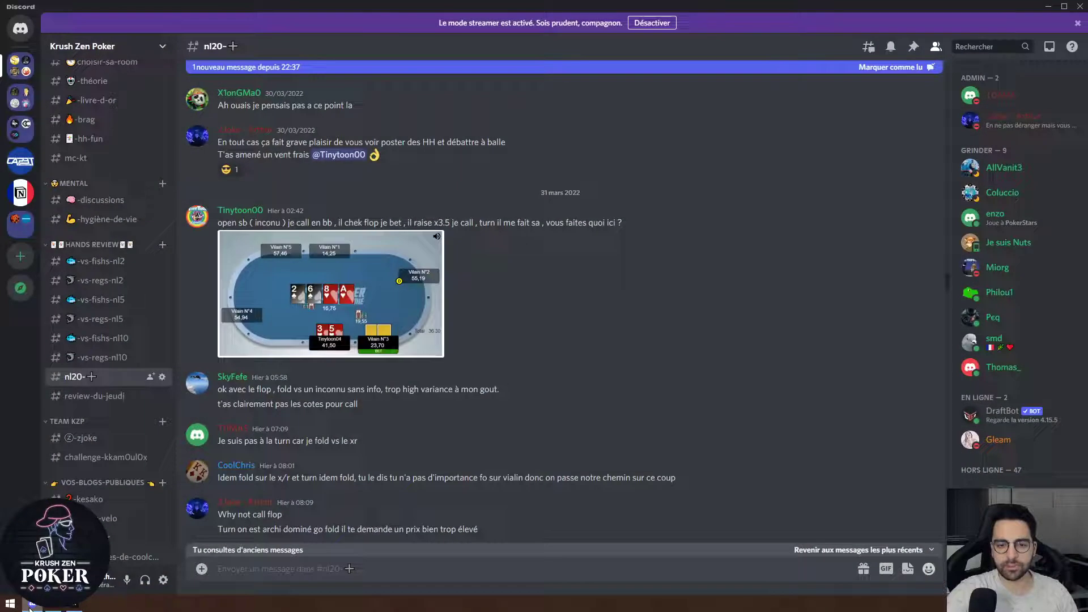
click(31, 605)
click(538, 303)
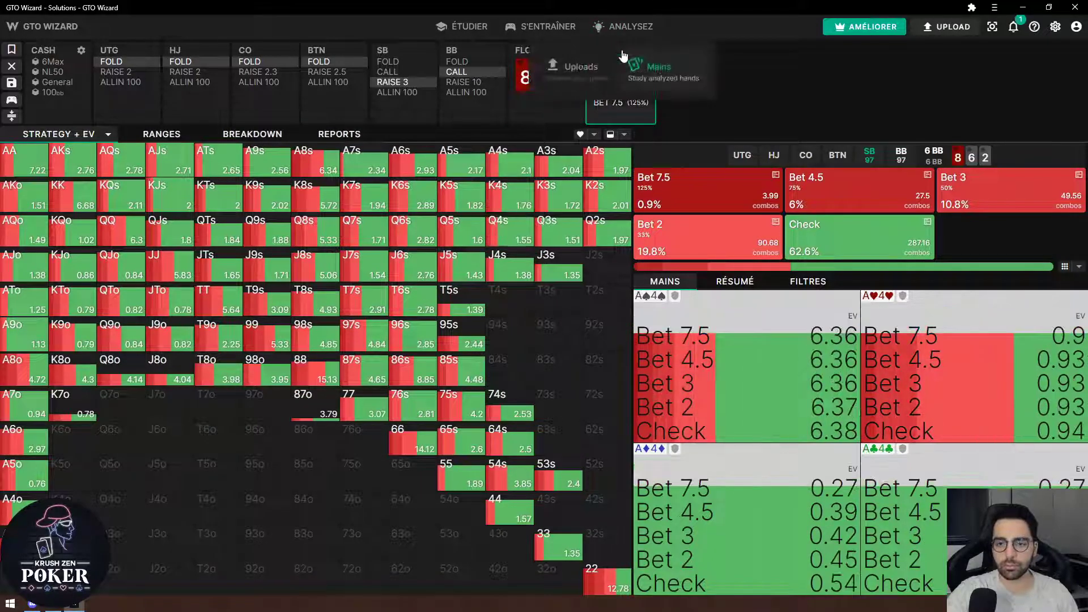
click(609, 61)
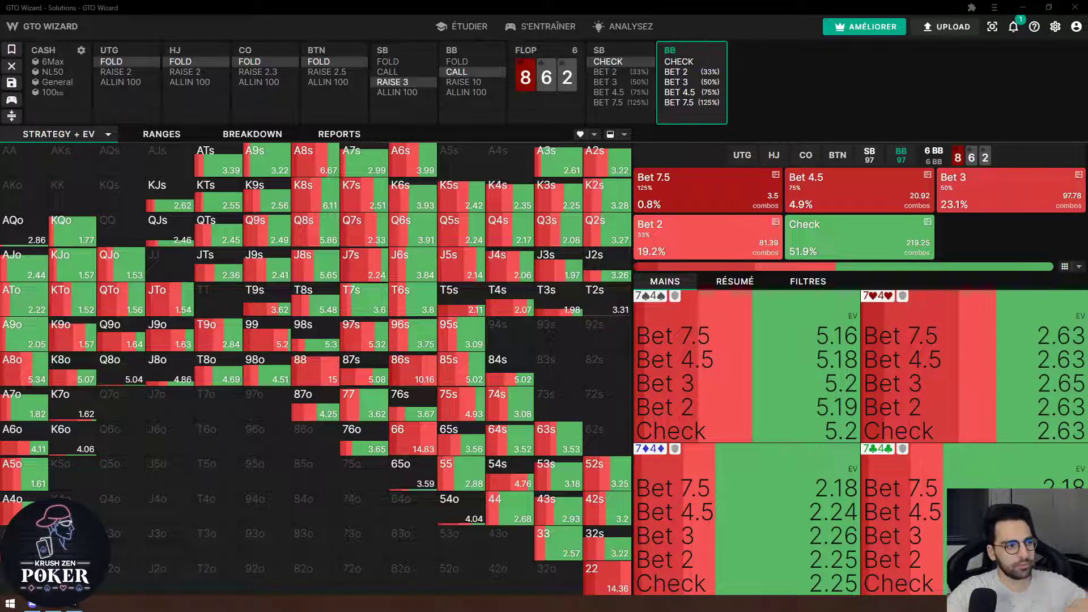
- Switch to FlopzillaPro and load the SB range from the Open category of the NL50 ranges
drag(0, 136, 582, 137)
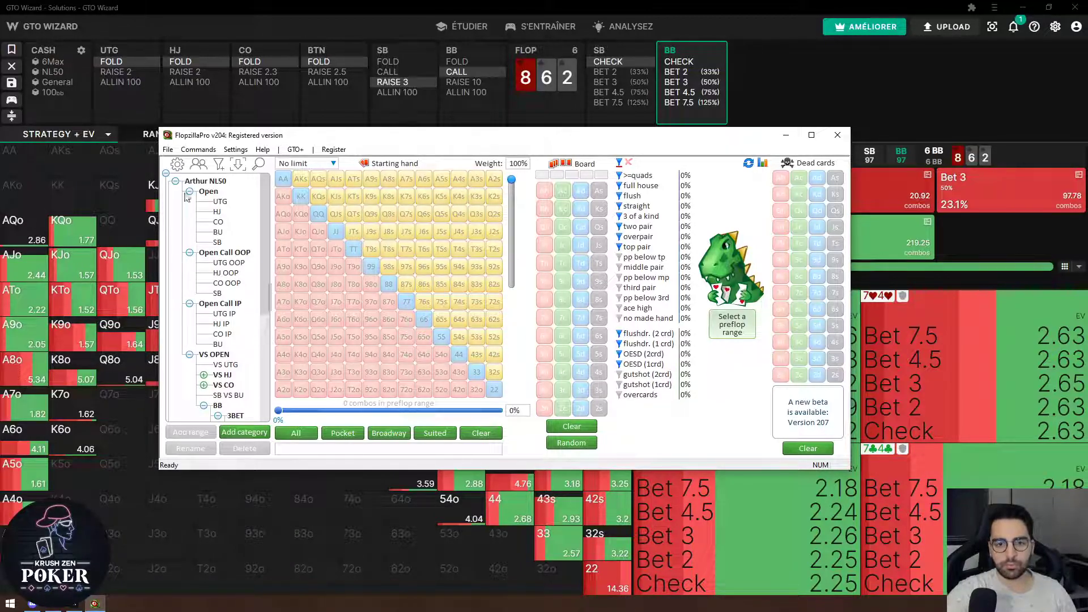
click(223, 284)
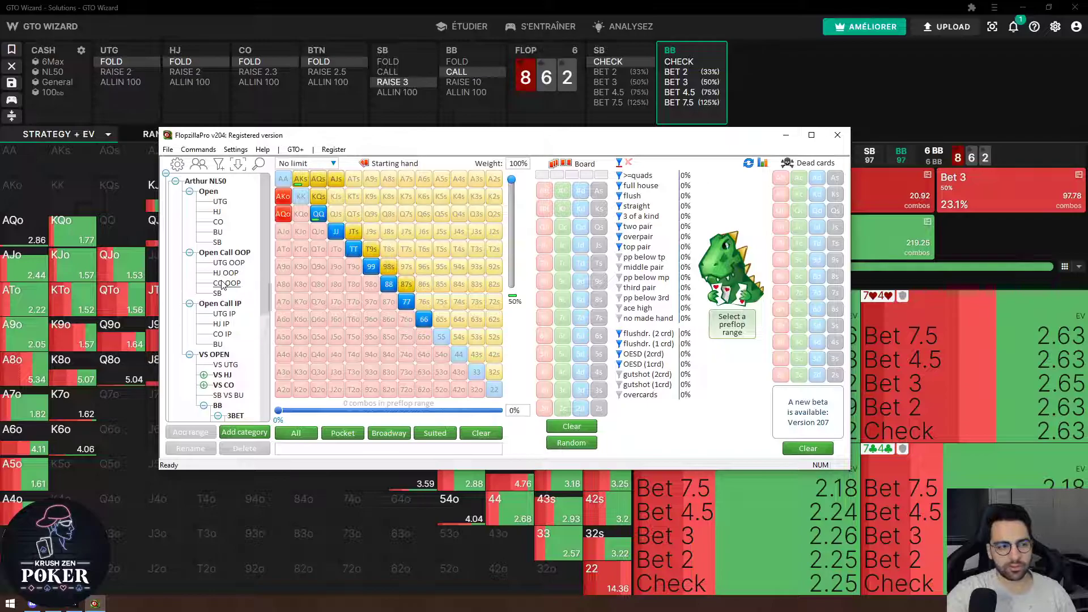
click(217, 242)
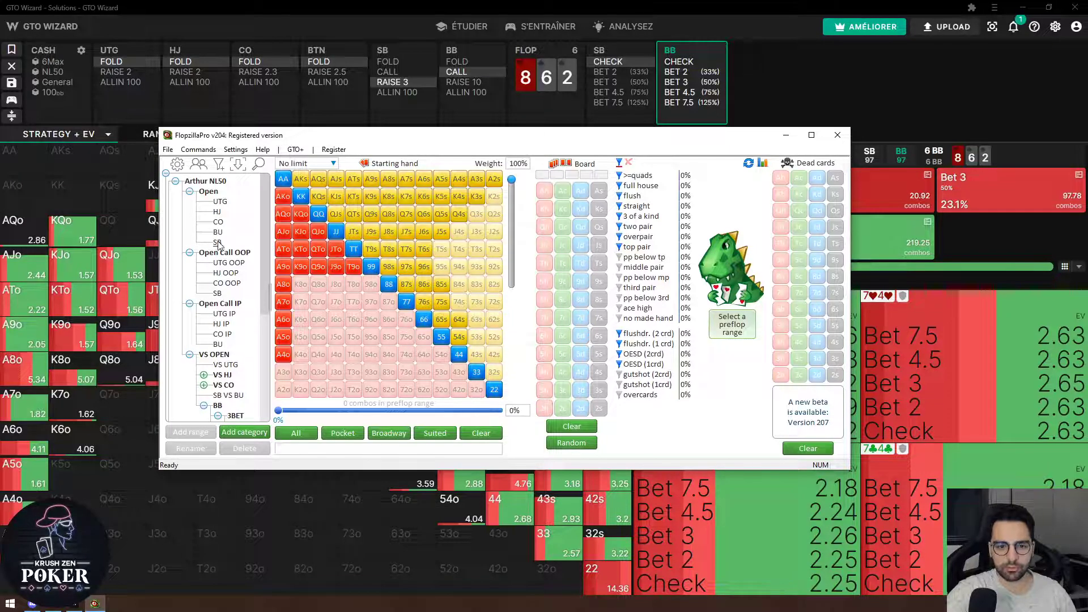
double_click(218, 244)
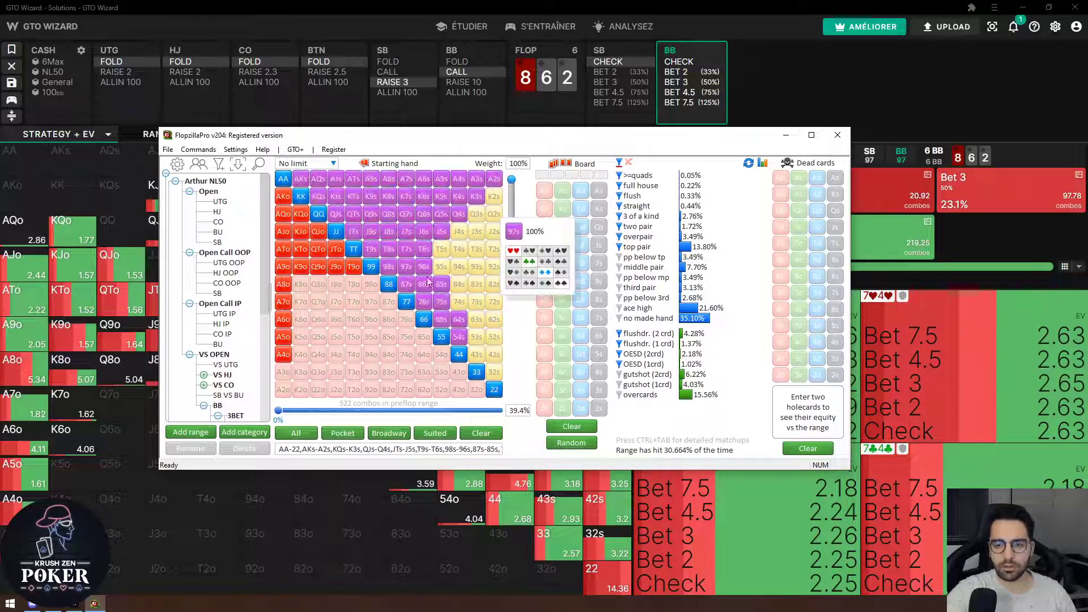
- Add A3o, A2o, K2s, Q3s, Q2s and 43s to the small blind opening range
drag(283, 373, 284, 389)
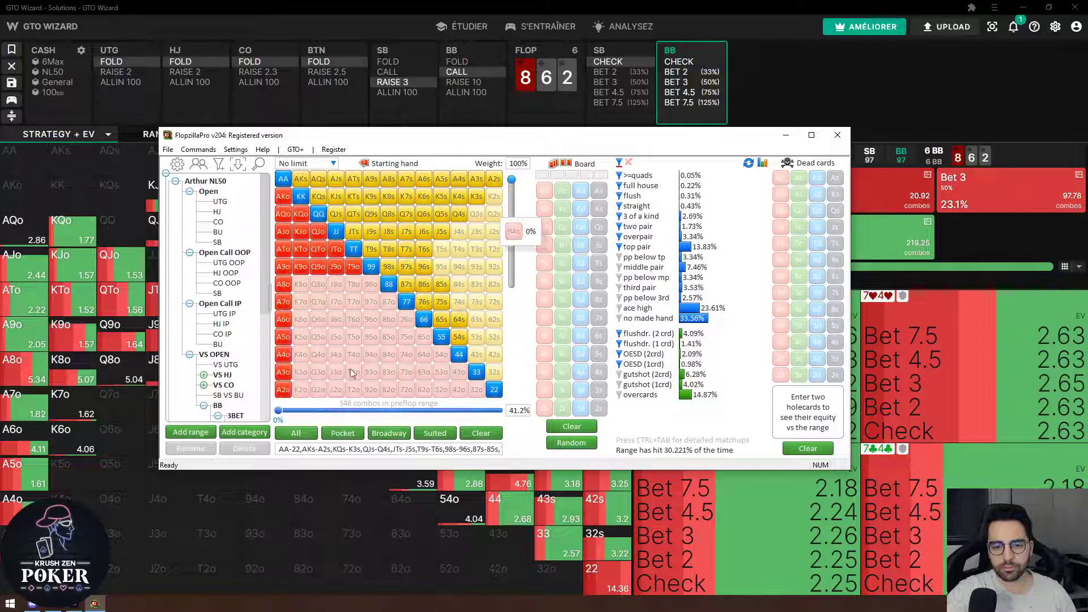
click(493, 196)
click(476, 213)
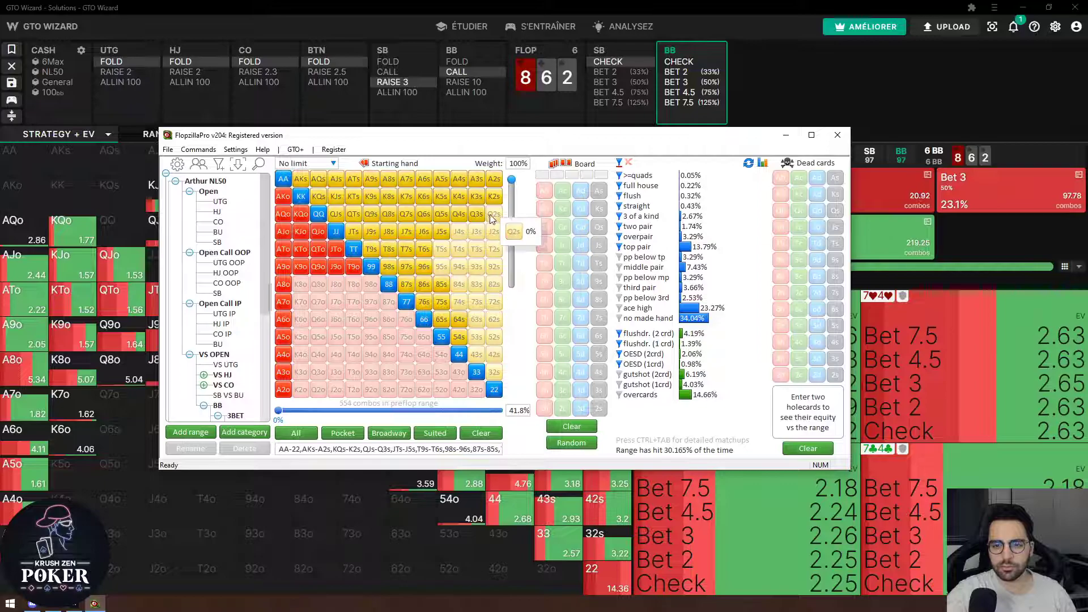
click(491, 218)
click(475, 354)
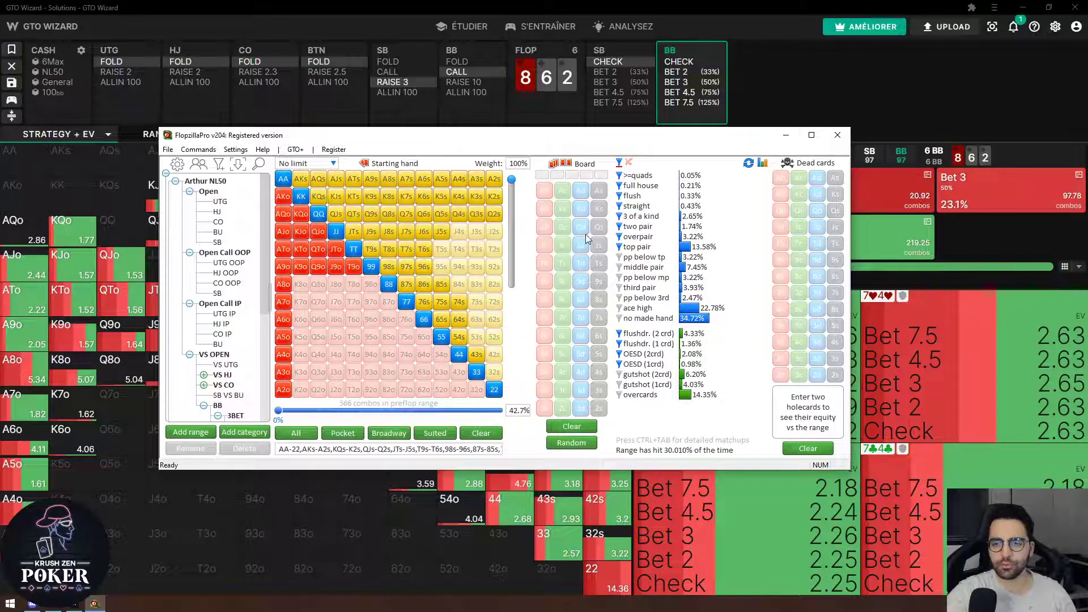
- Enter 5♥ and 3♥ as dead cards and set the board's flop to 8♥ 6♠ 2♠
click(698, 249)
click(758, 255)
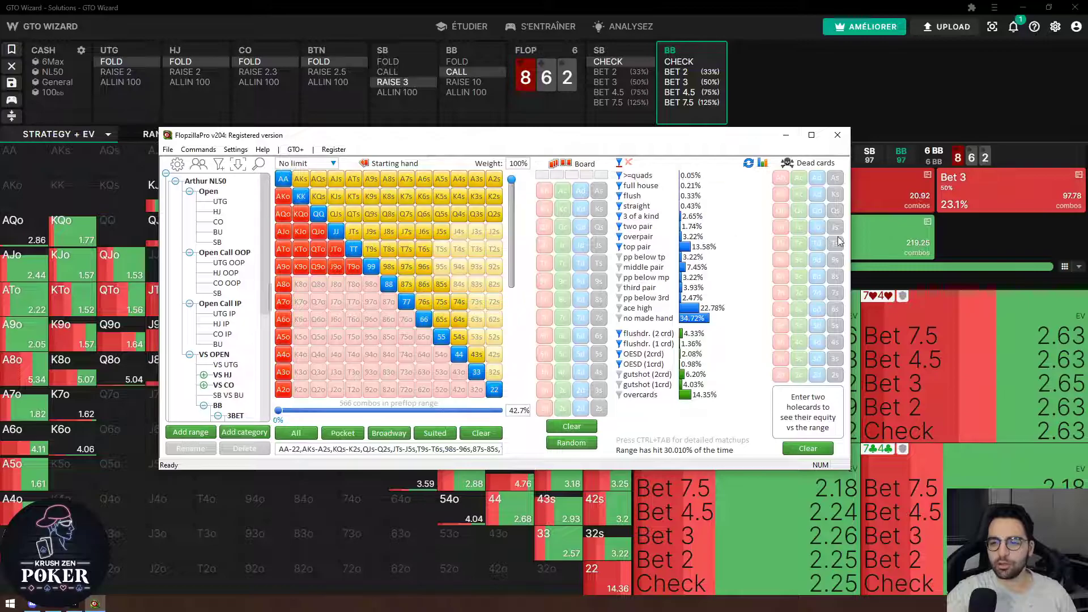
click(781, 360)
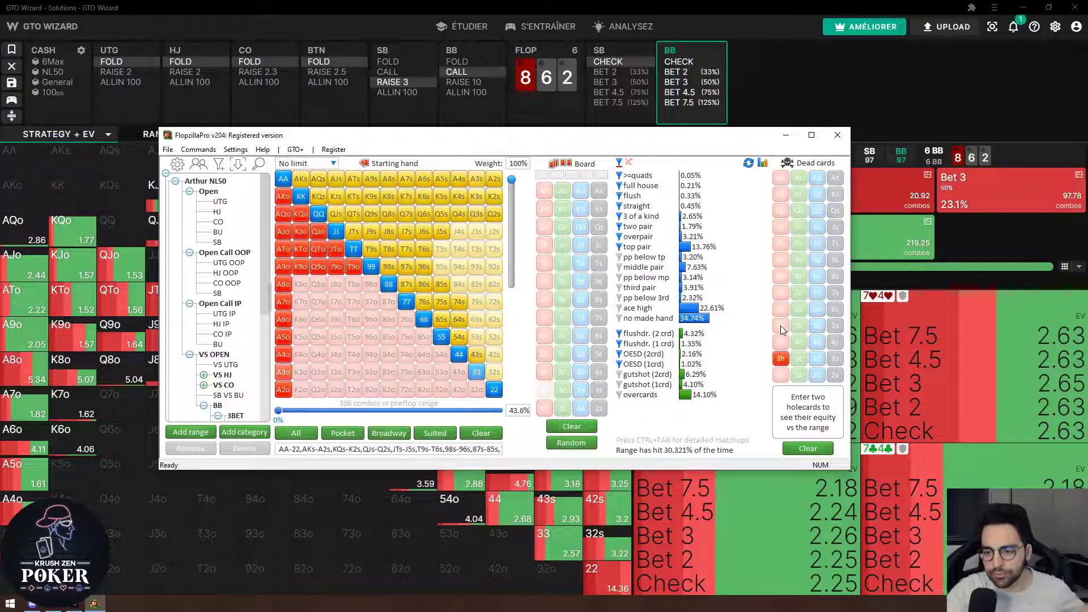
click(781, 325)
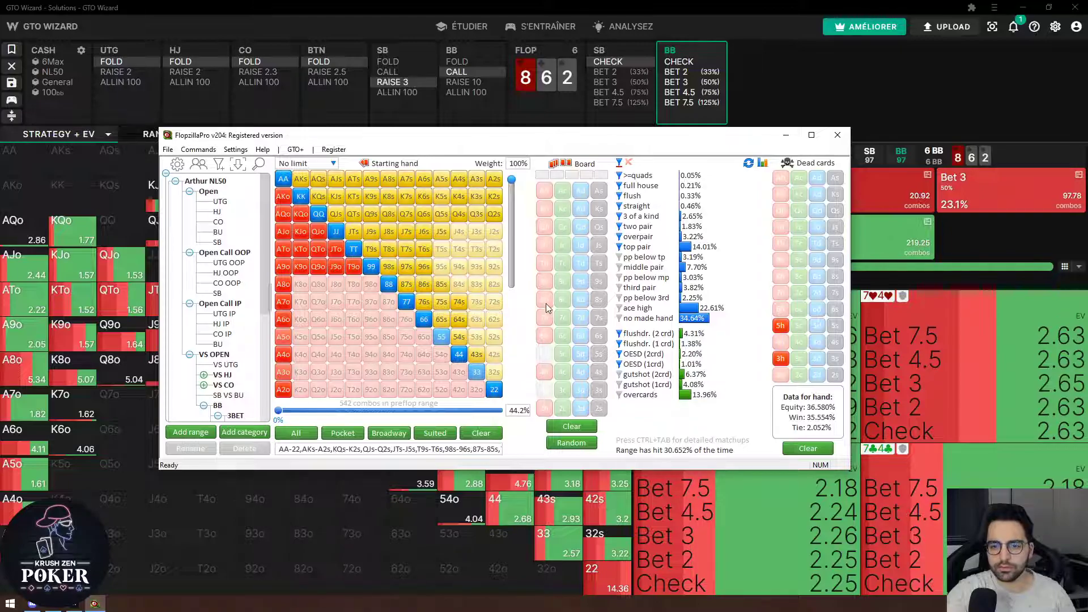
click(544, 299)
click(598, 335)
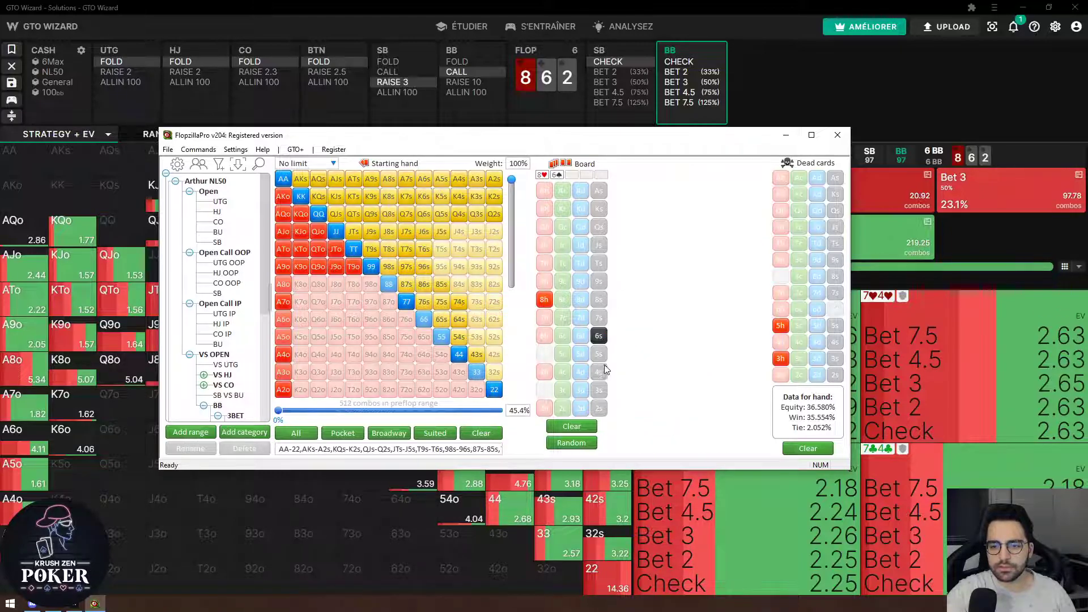
click(599, 408)
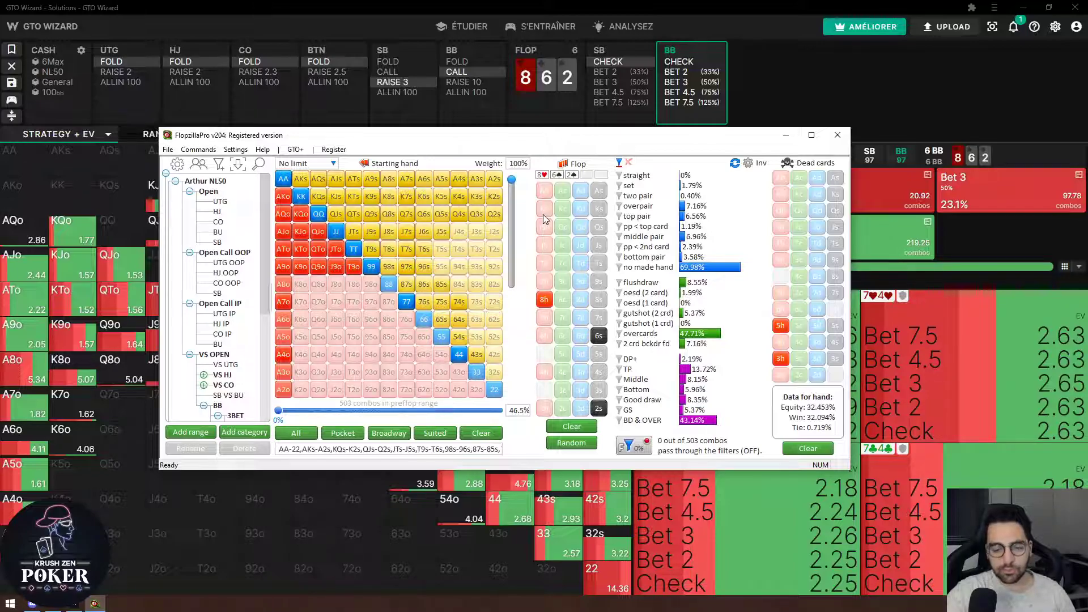
- Activate the filters for the custom groups from DP+ through BD & OVER, and weight DP+ and TP at 80%
mouse_move(692, 361)
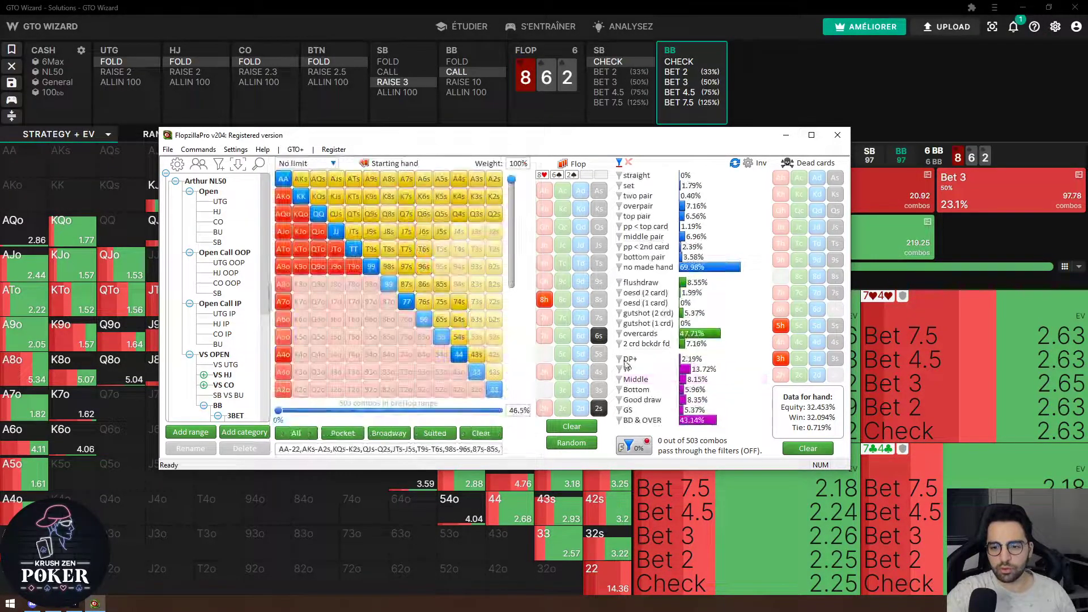
right_click(687, 365)
right_click(689, 364)
scroll(689, 363, down, 2)
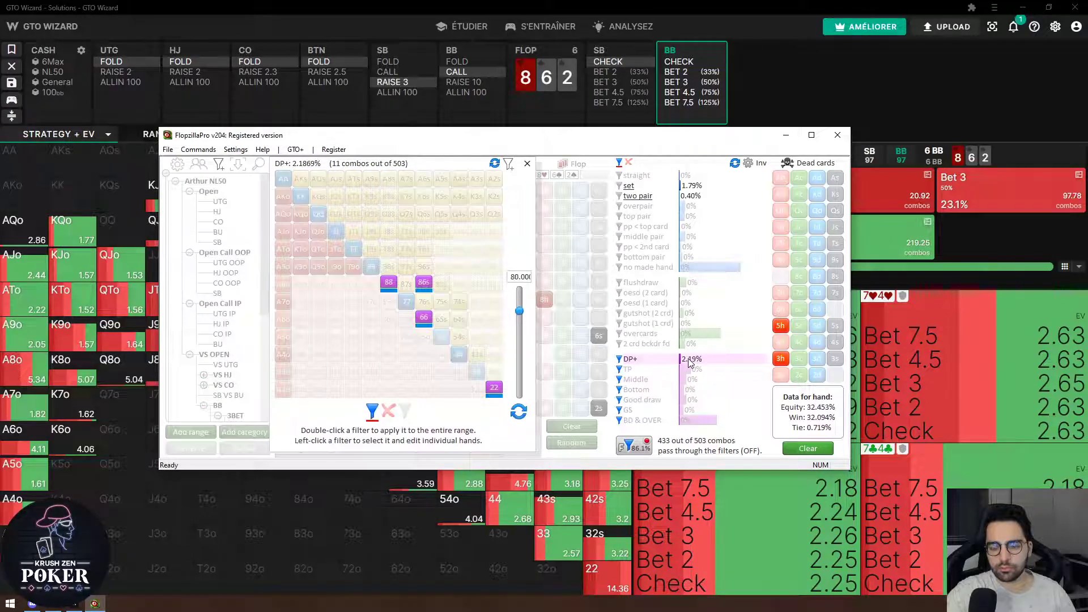
right_click(689, 363)
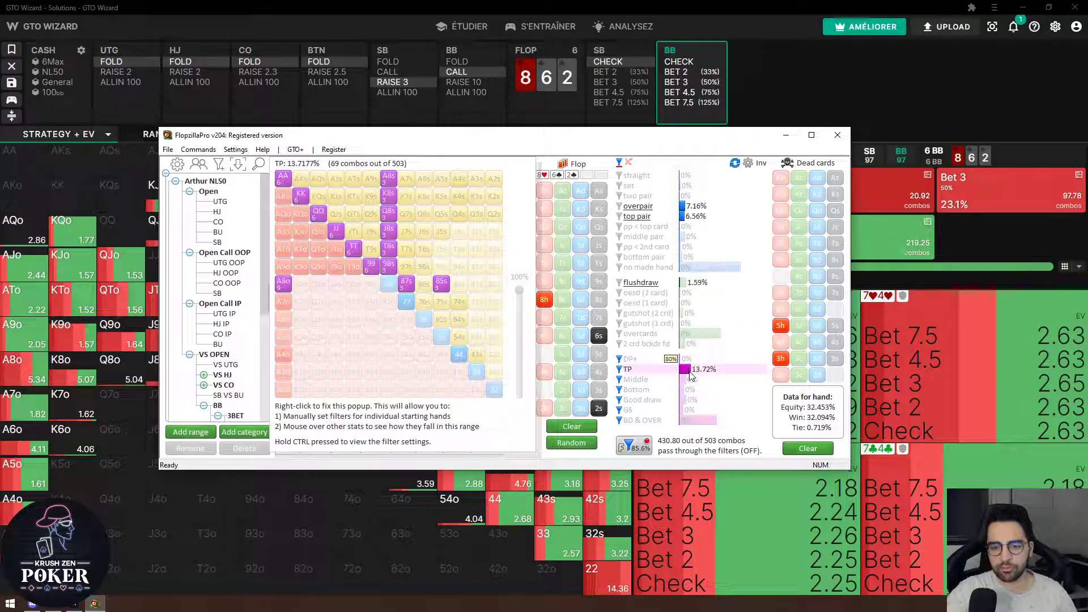
right_click(690, 374)
scroll(690, 374, down, 2)
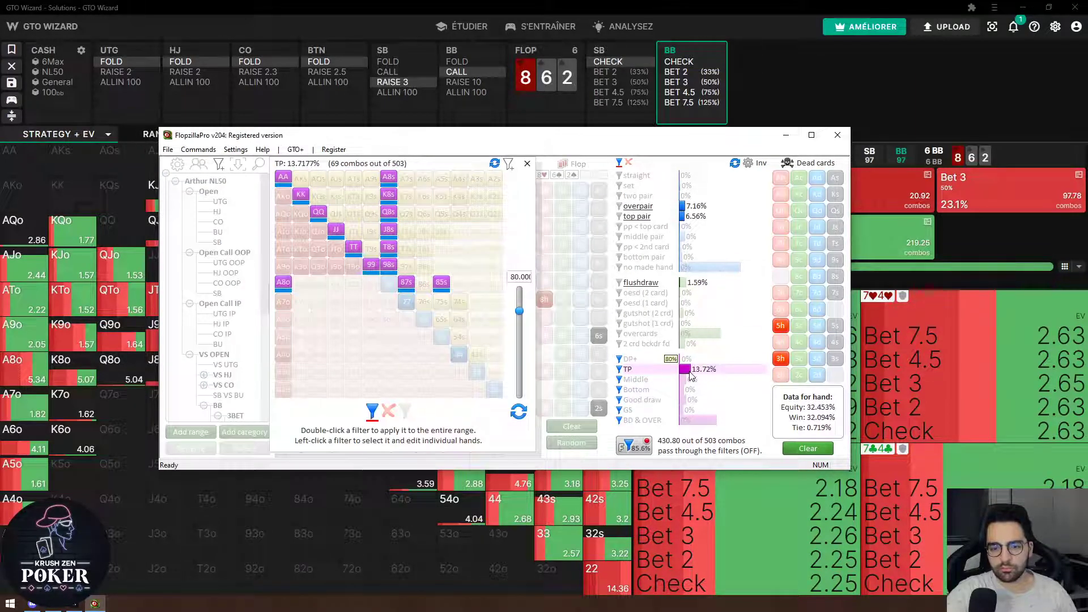
right_click(691, 375)
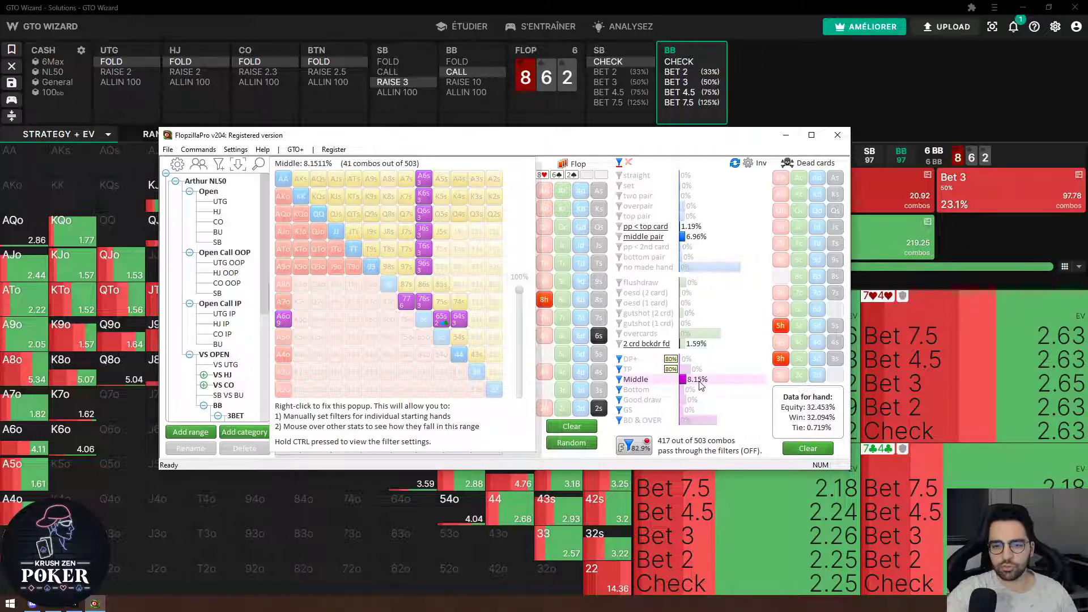
- Review the hands in the Middle group and set the Good draw filter weight to 20%
right_click(702, 385)
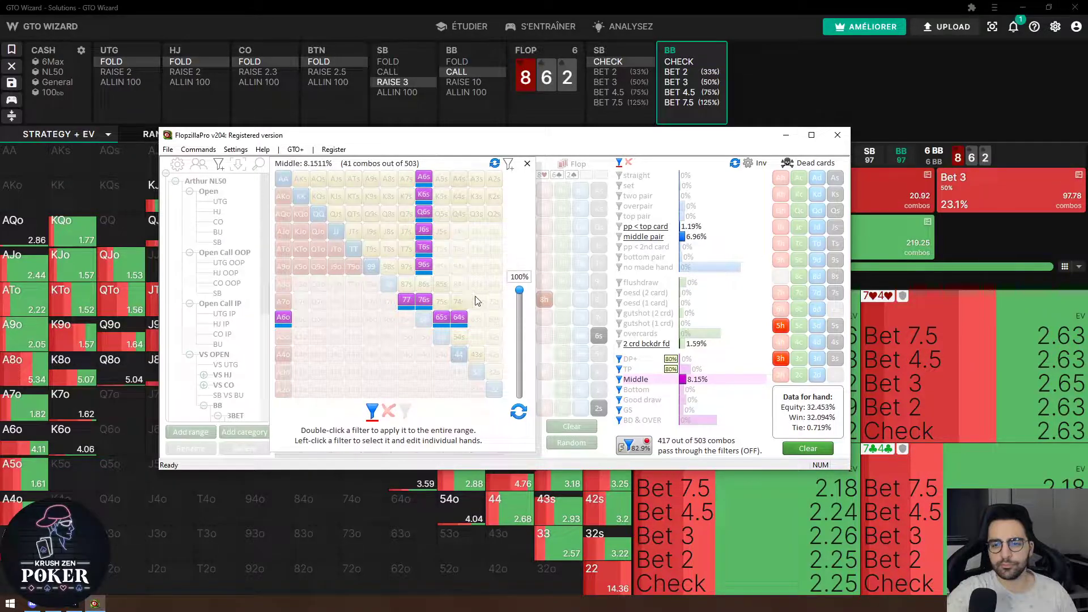
right_click(697, 379)
mouse_move(697, 393)
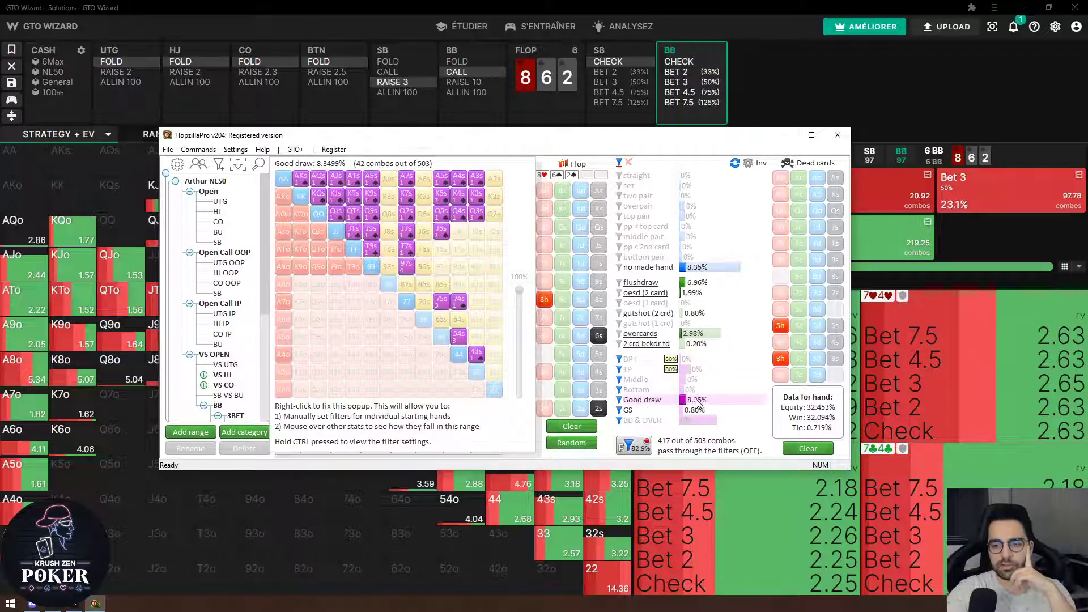
right_click(698, 401)
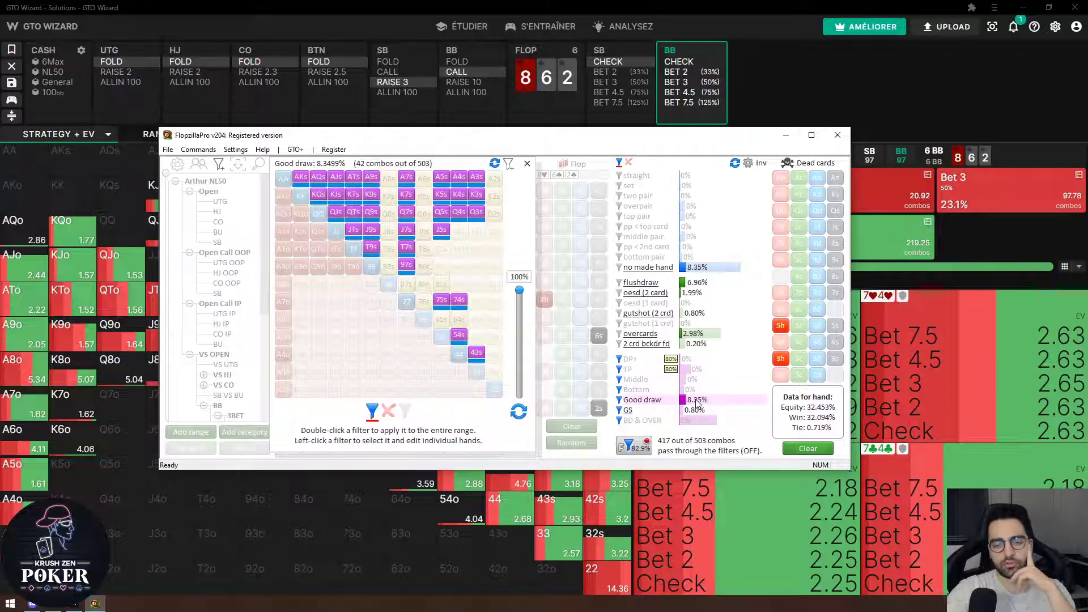
right_click(697, 401)
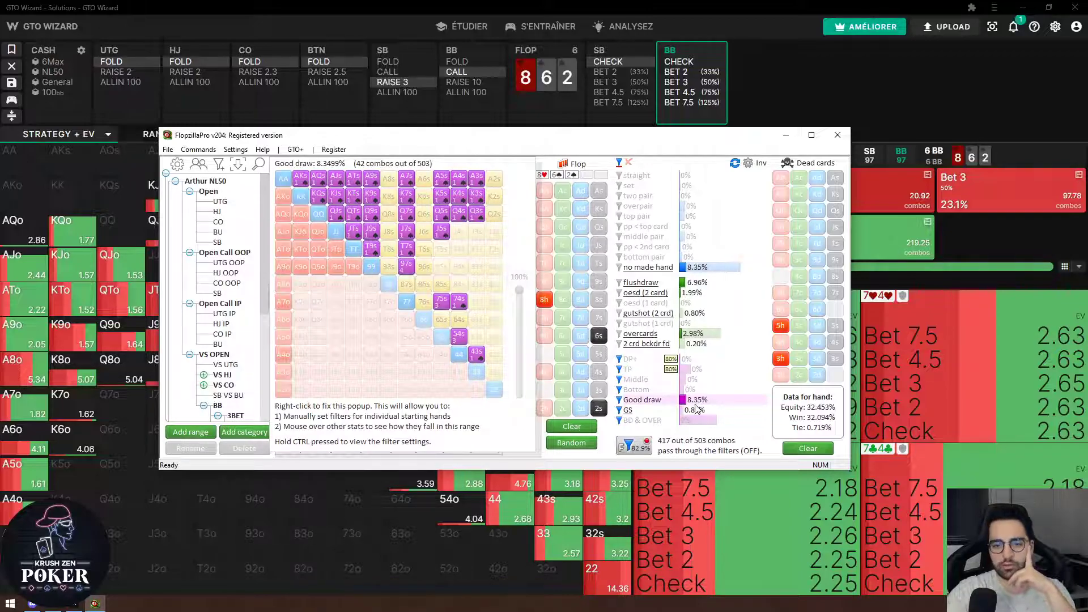
right_click(696, 405)
scroll(697, 409, down, 2)
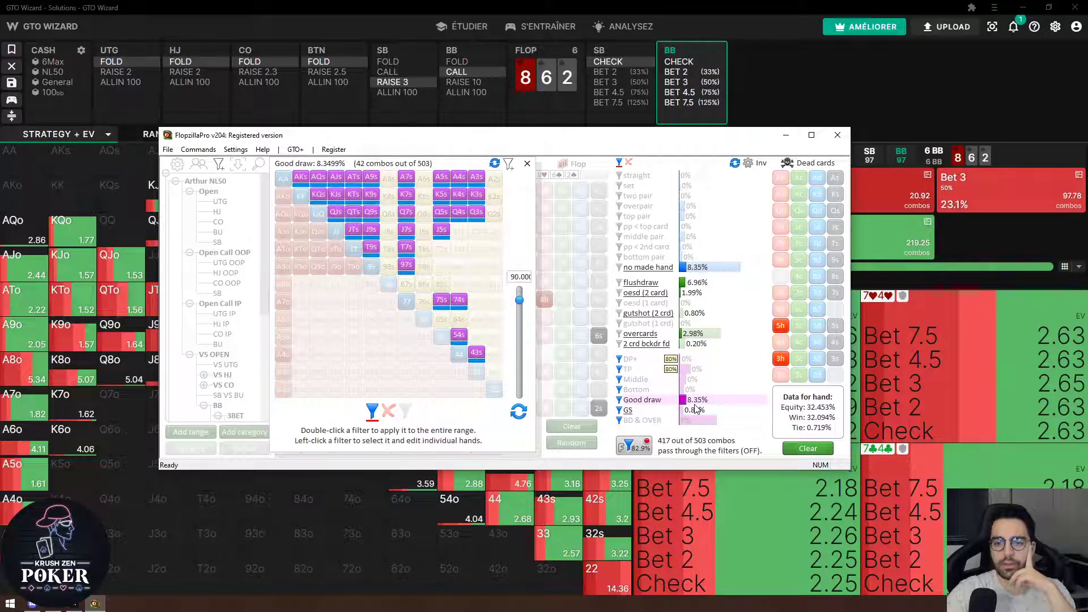
scroll(697, 409, down, 2)
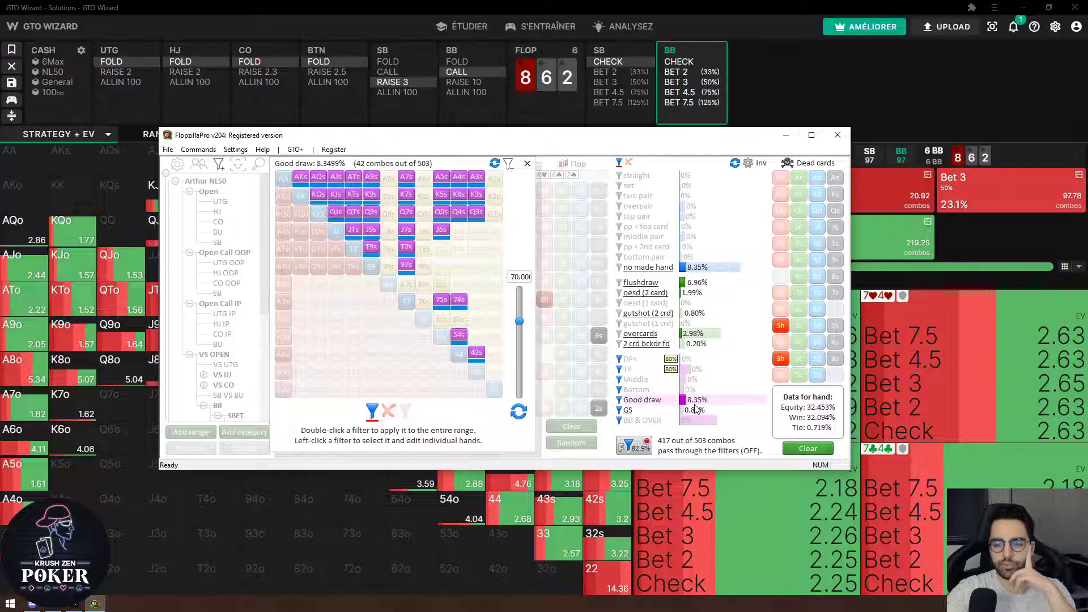
scroll(697, 409, down, 6)
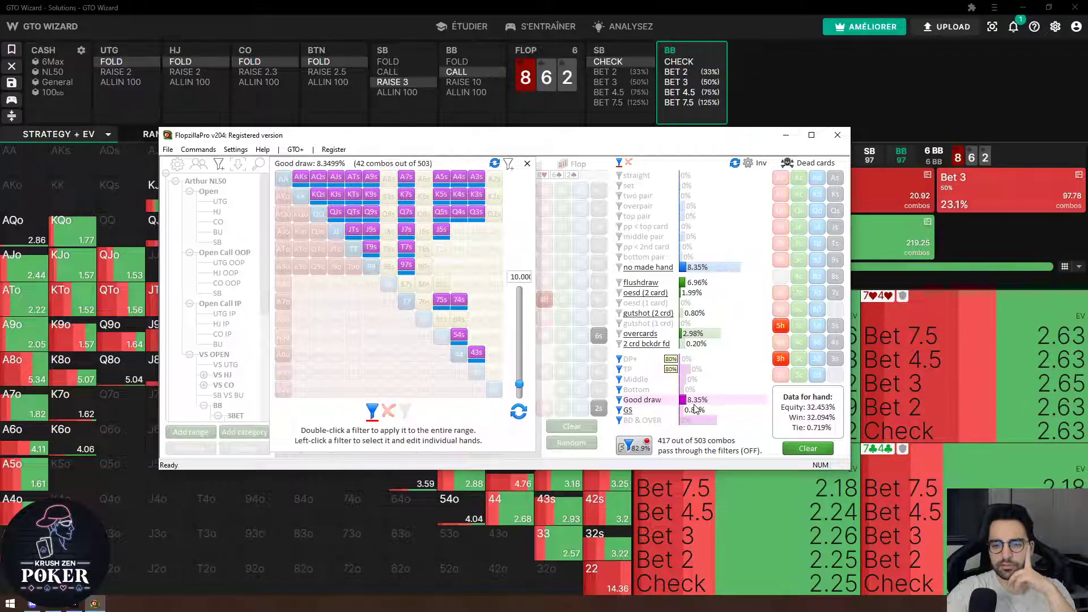
scroll(696, 409, up, 1)
- Set the filter weights of TP, DP+ and GS to 20% each
click(688, 369)
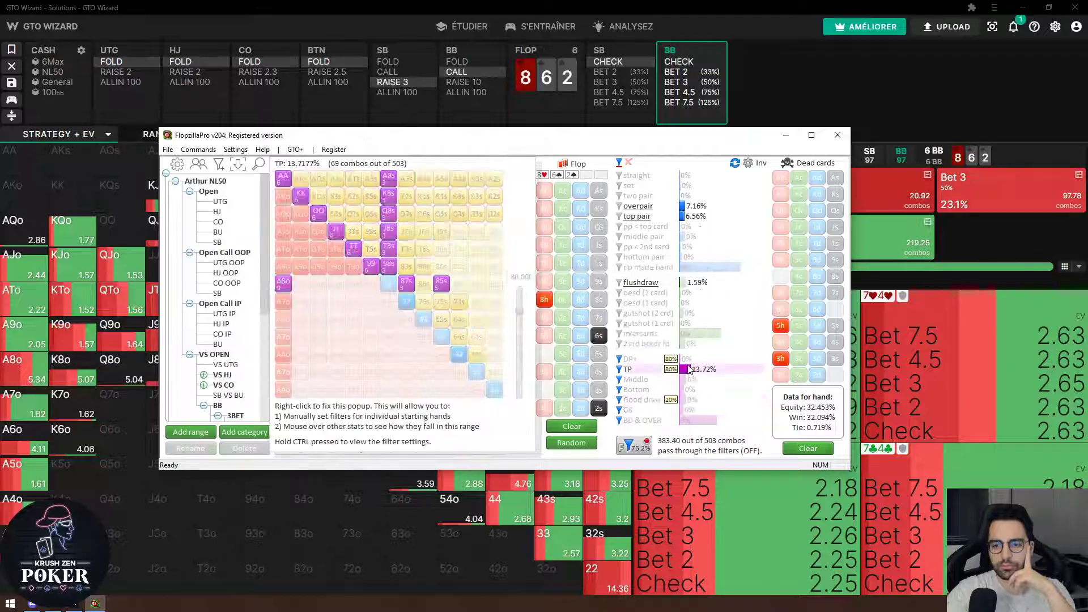
scroll(689, 369, down, 6)
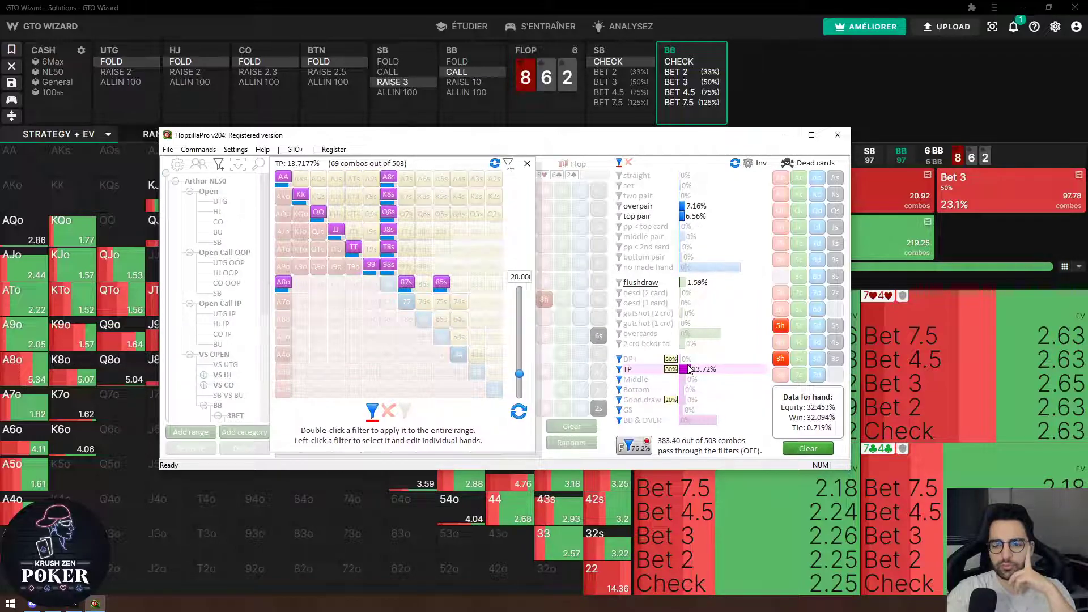
click(692, 358)
scroll(691, 362, down, 6)
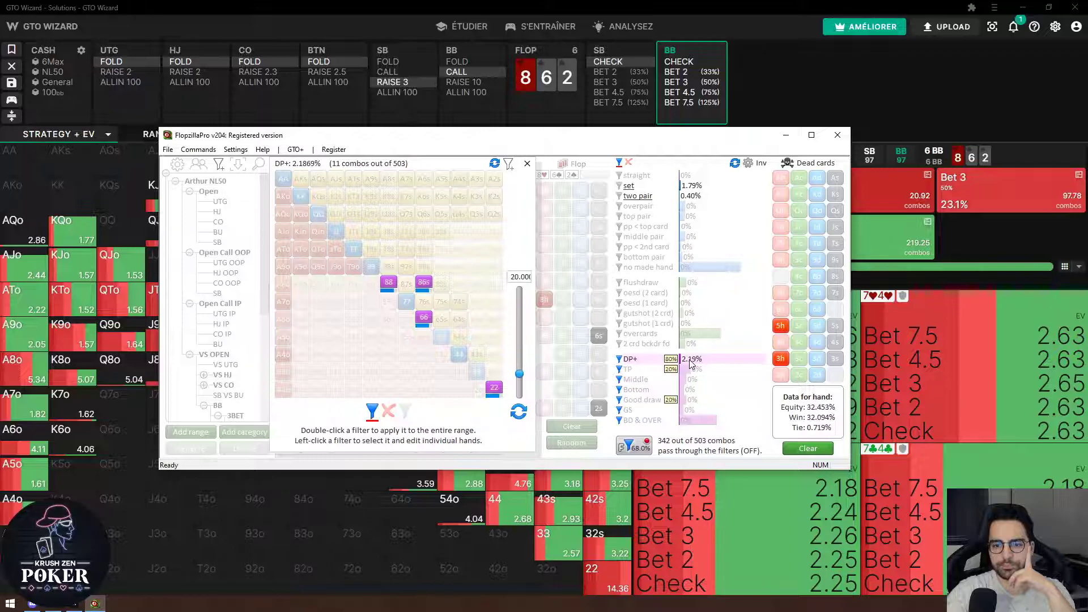
mouse_move(692, 417)
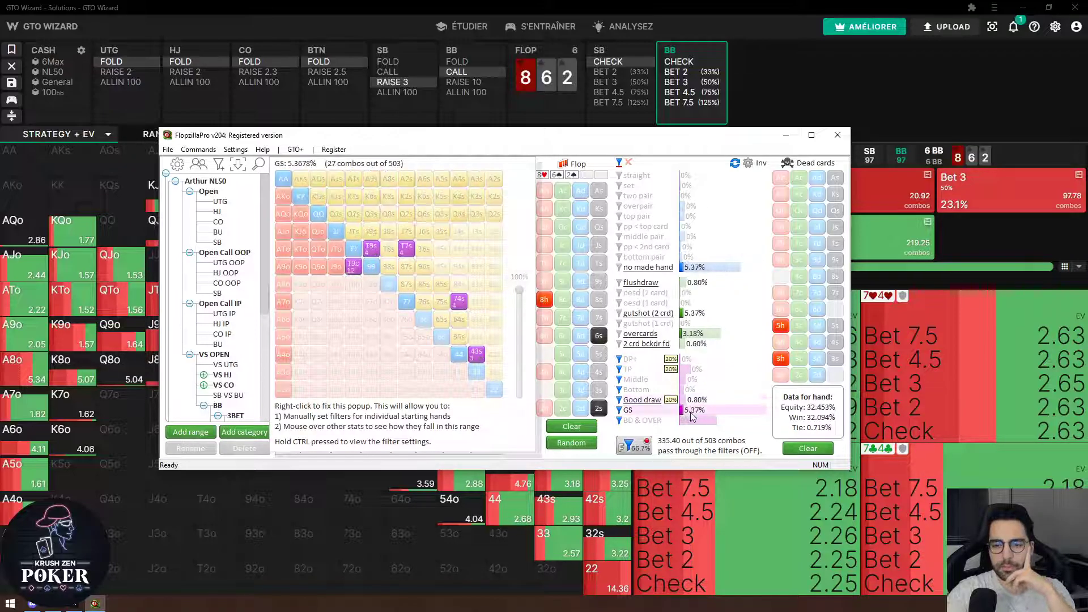
click(691, 417)
scroll(691, 418, down, 6)
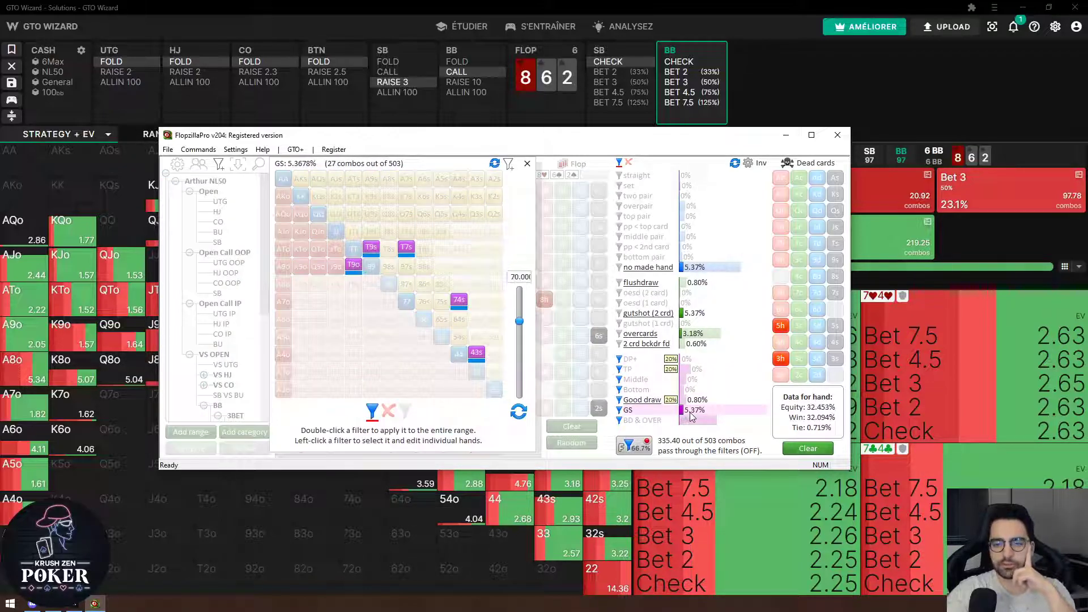
- Set the BD & OVER filter weight to 80% and apply the filters to the small blind range
mouse_move(697, 427)
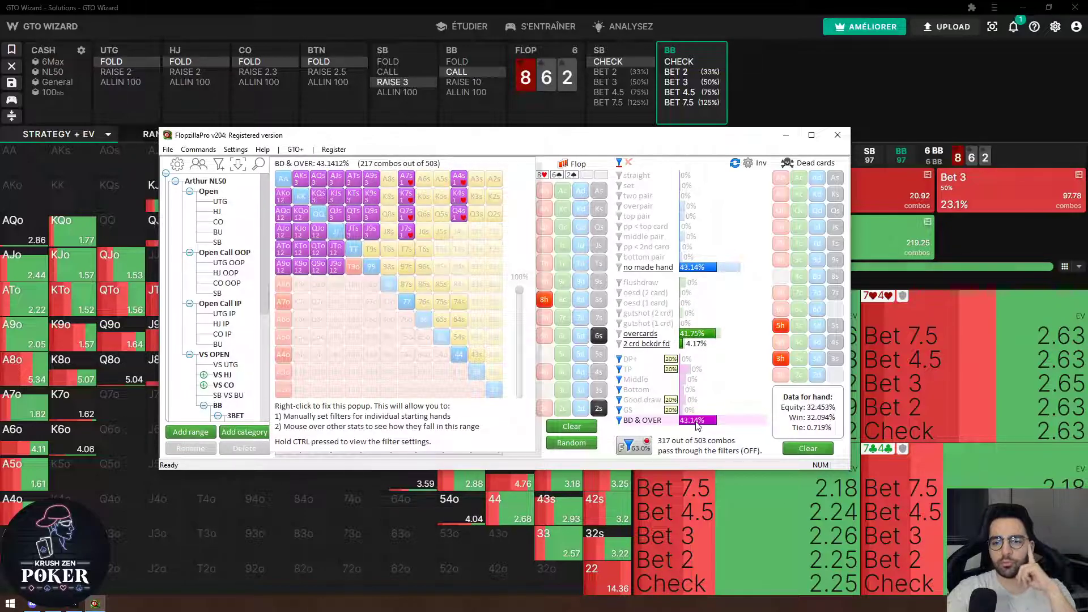
click(697, 426)
scroll(697, 426, down, 3)
scroll(697, 426, down, 2)
scroll(697, 426, up, 1)
double_click(697, 426)
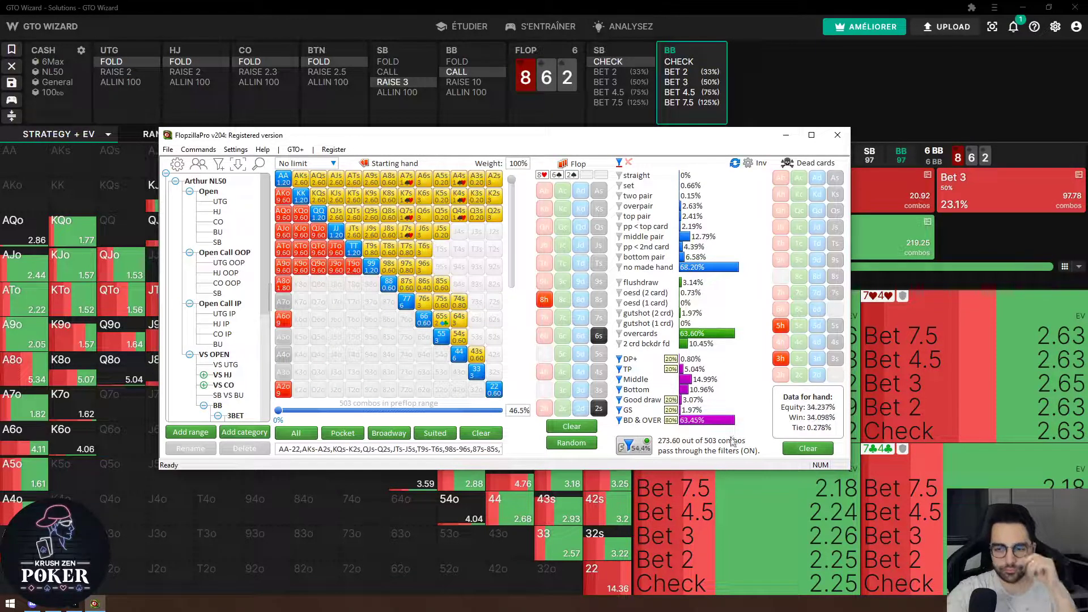
mouse_move(709, 379)
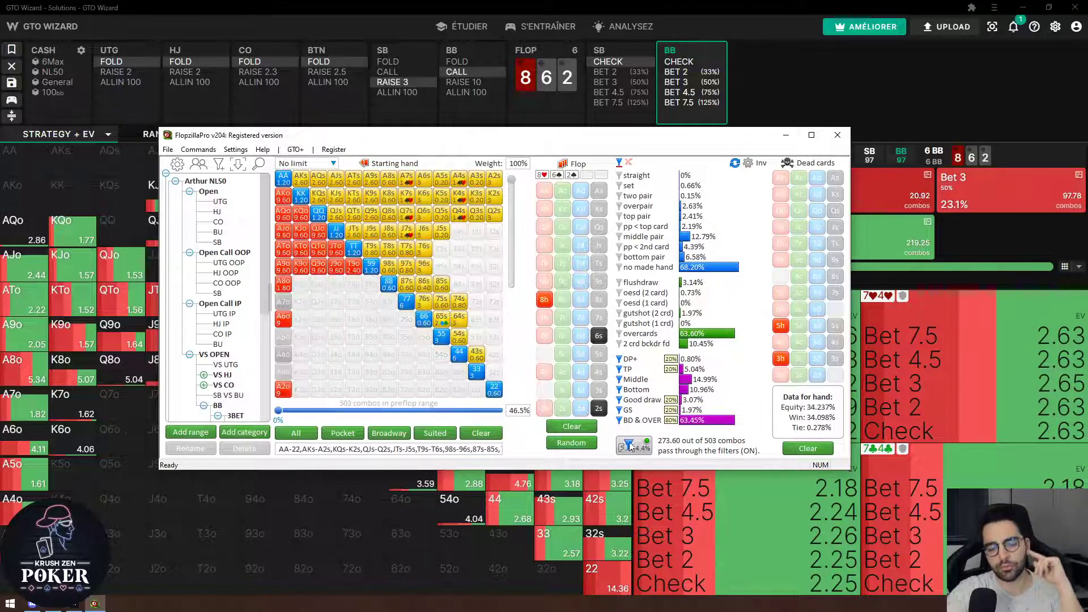
- Switch to Discord and read the replies below the posted hand, returning to the hand image
click(31, 605)
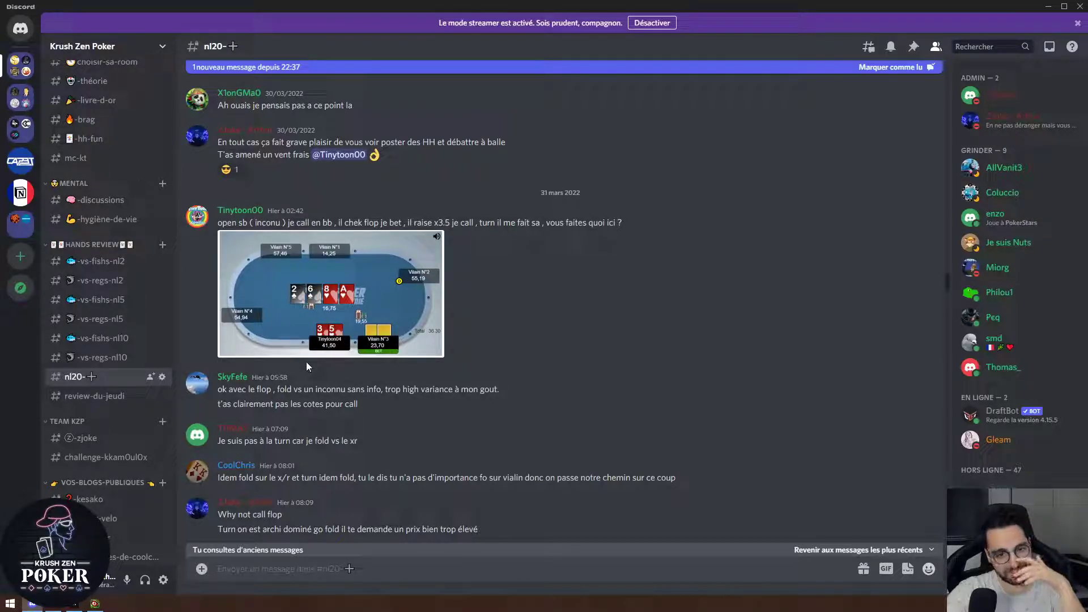
scroll(316, 414, down, 4)
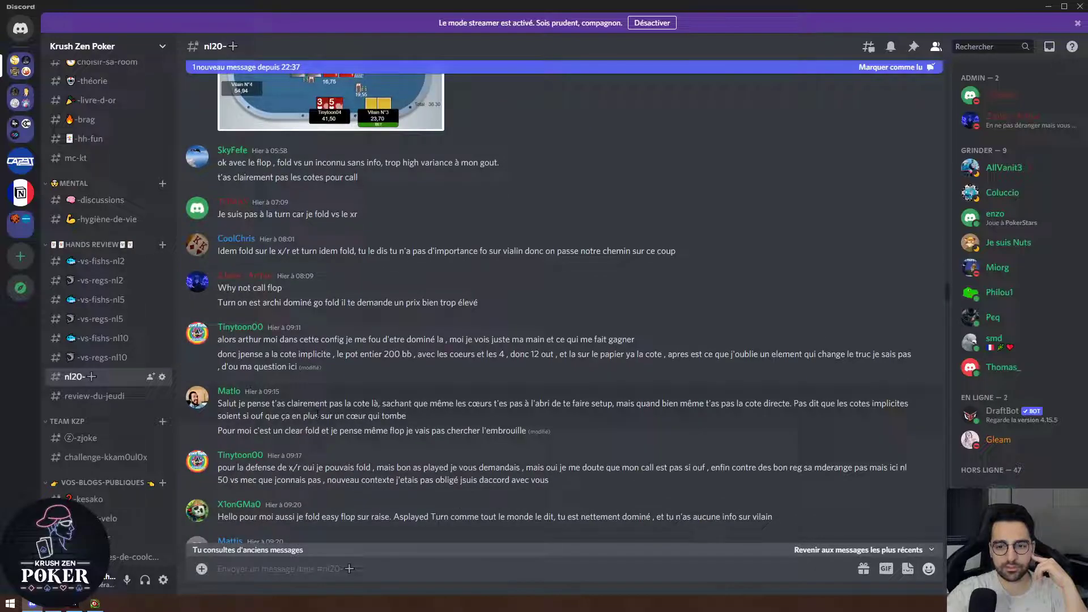
scroll(317, 413, down, 8)
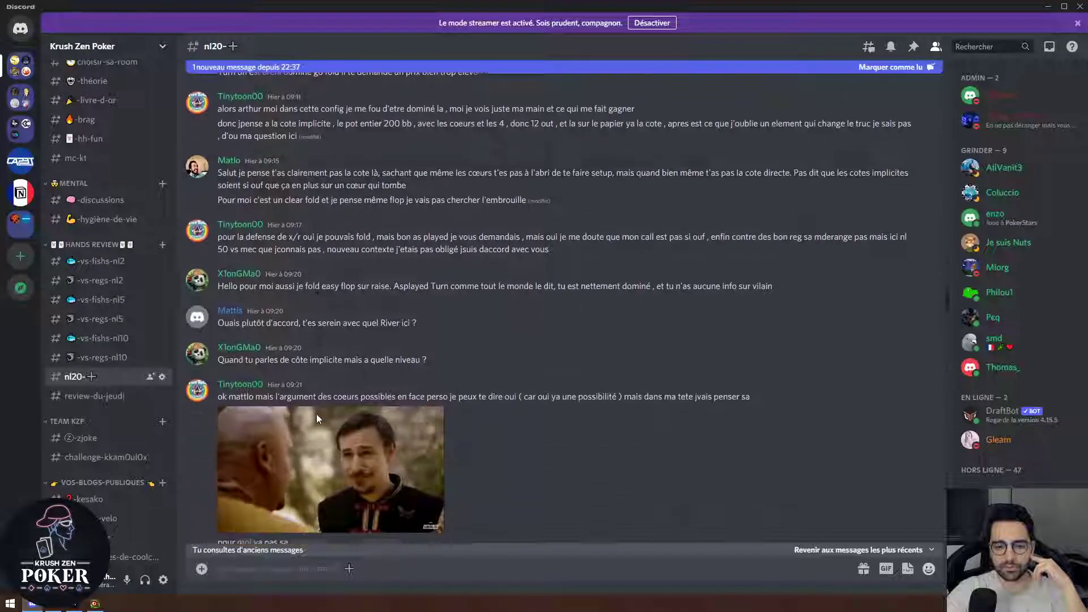
scroll(316, 414, down, 2)
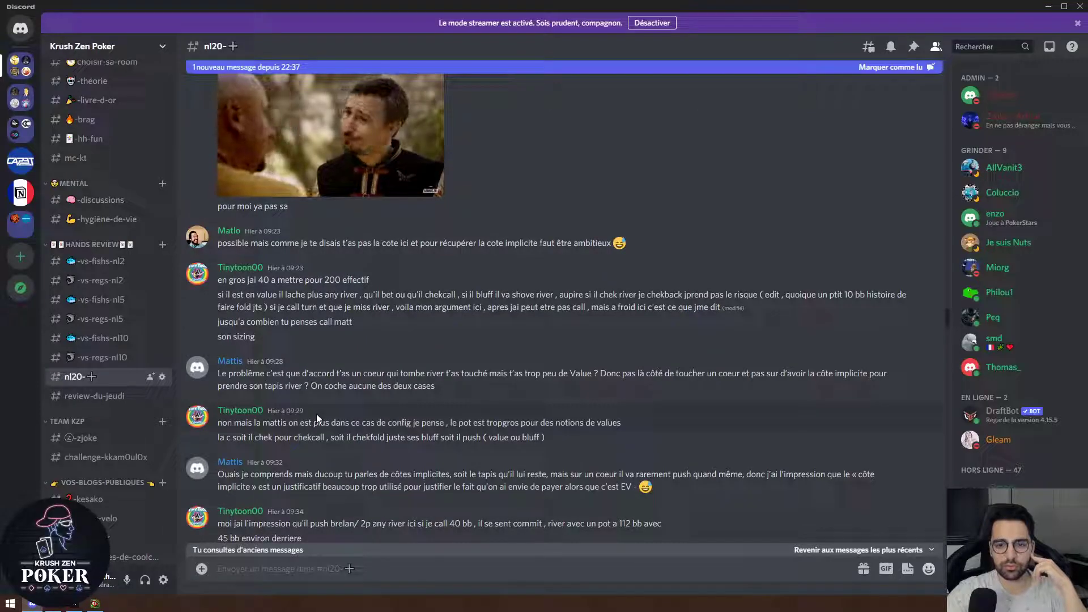
scroll(323, 418, up, 15)
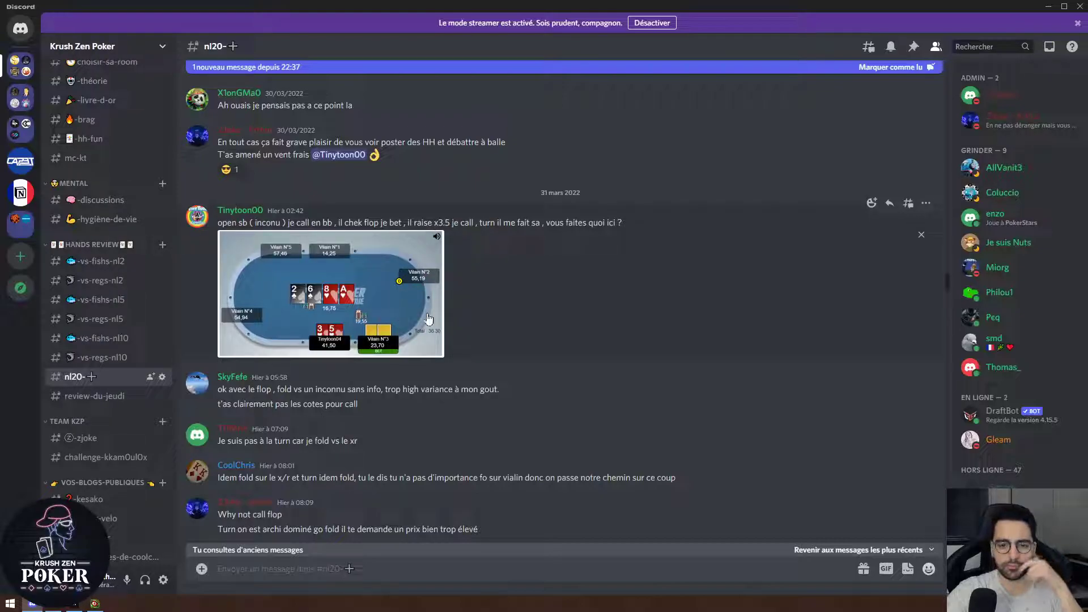
- Return to FlopzillaPro, review the filtered DP+ and TP hands, and remove BD & OVER from the filters
mouse_move(31, 605)
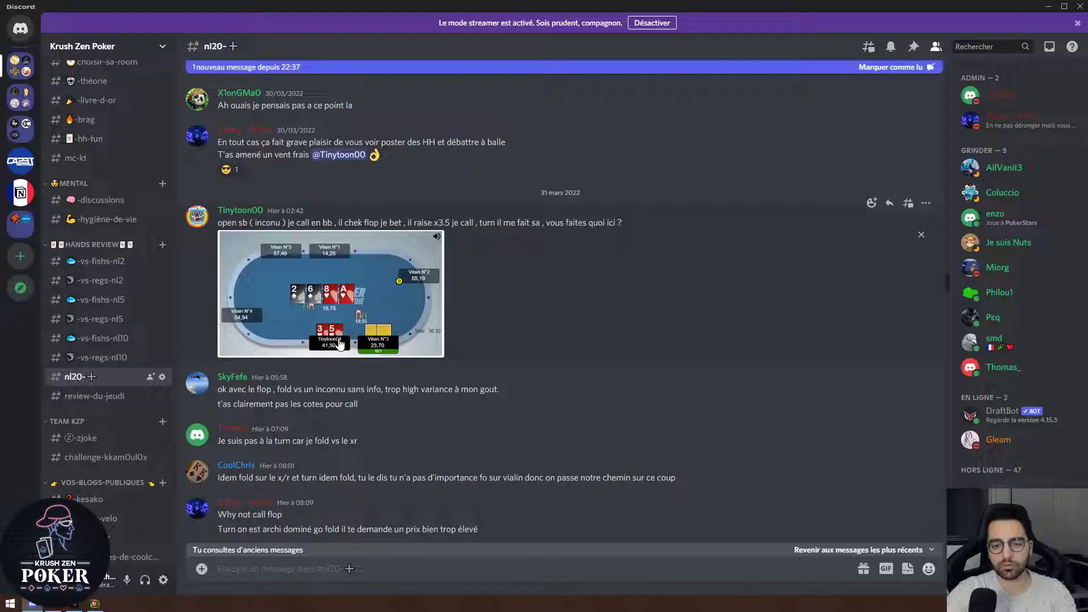
click(33, 604)
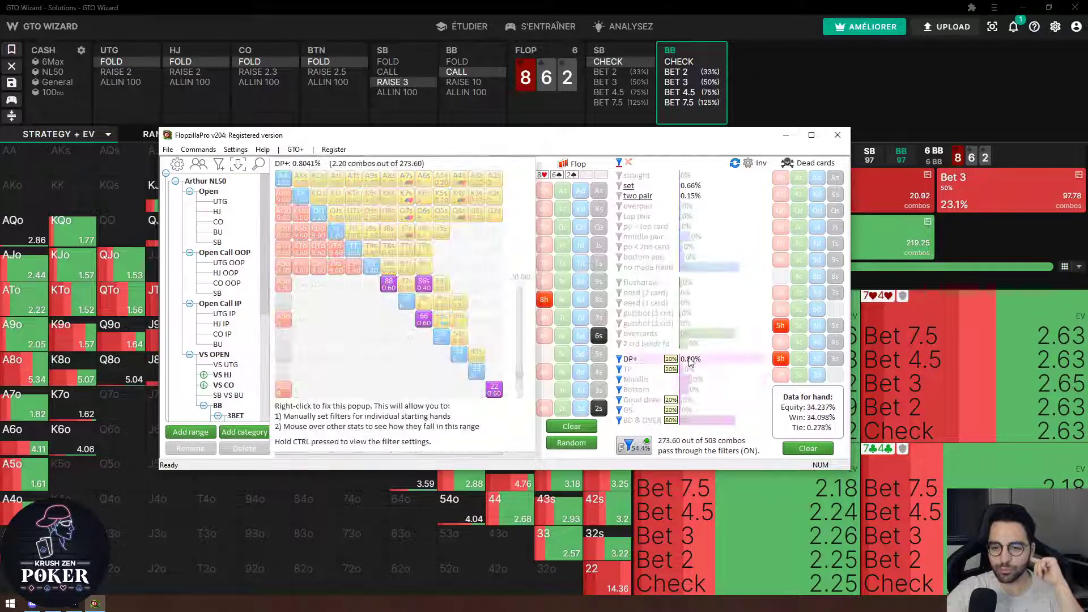
mouse_move(709, 374)
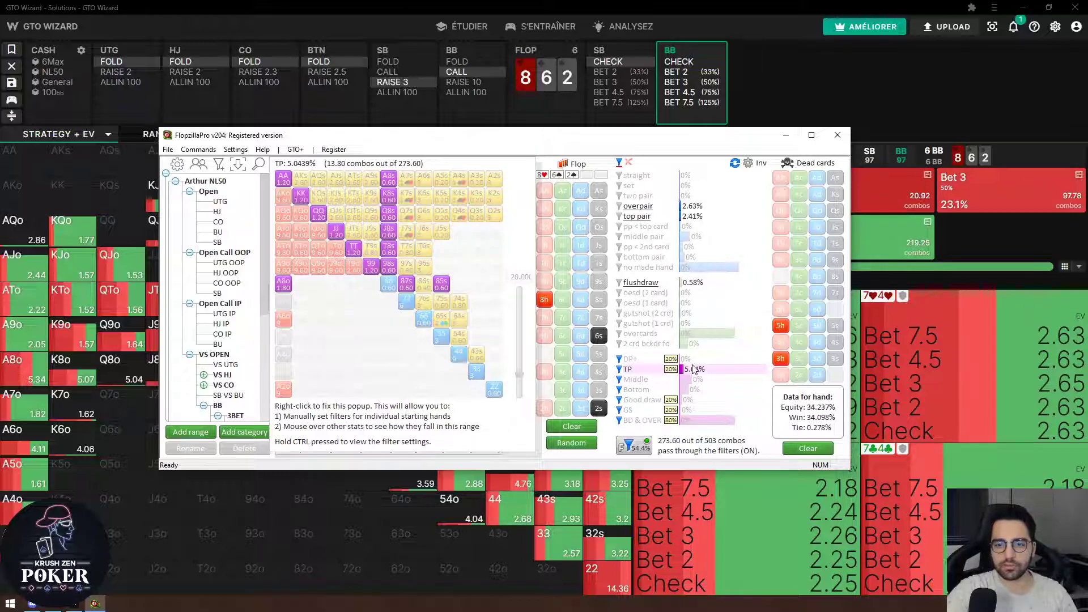
mouse_move(705, 423)
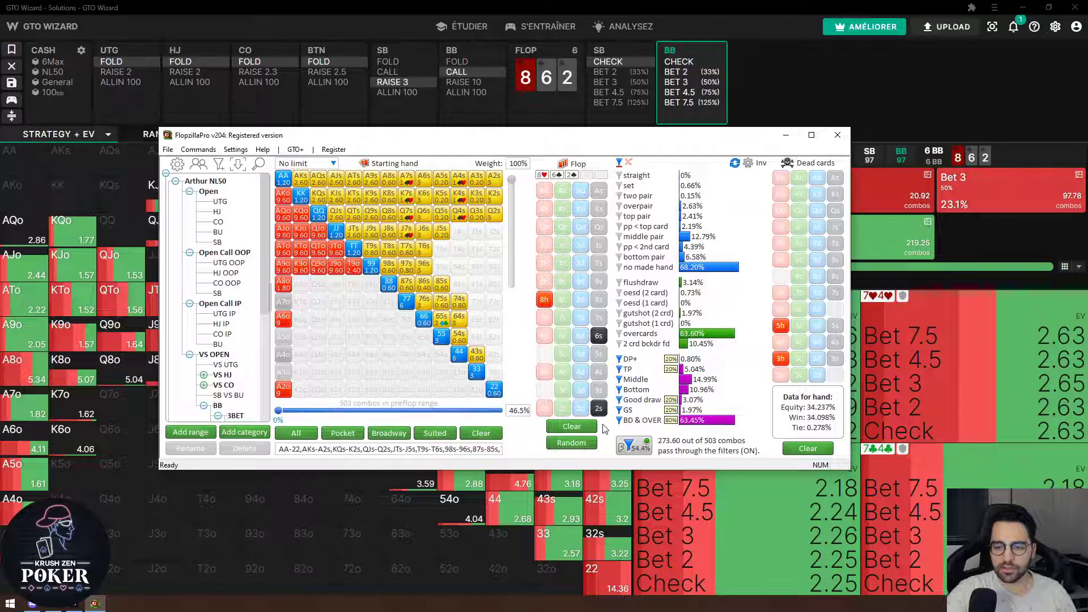
click(621, 421)
click(619, 421)
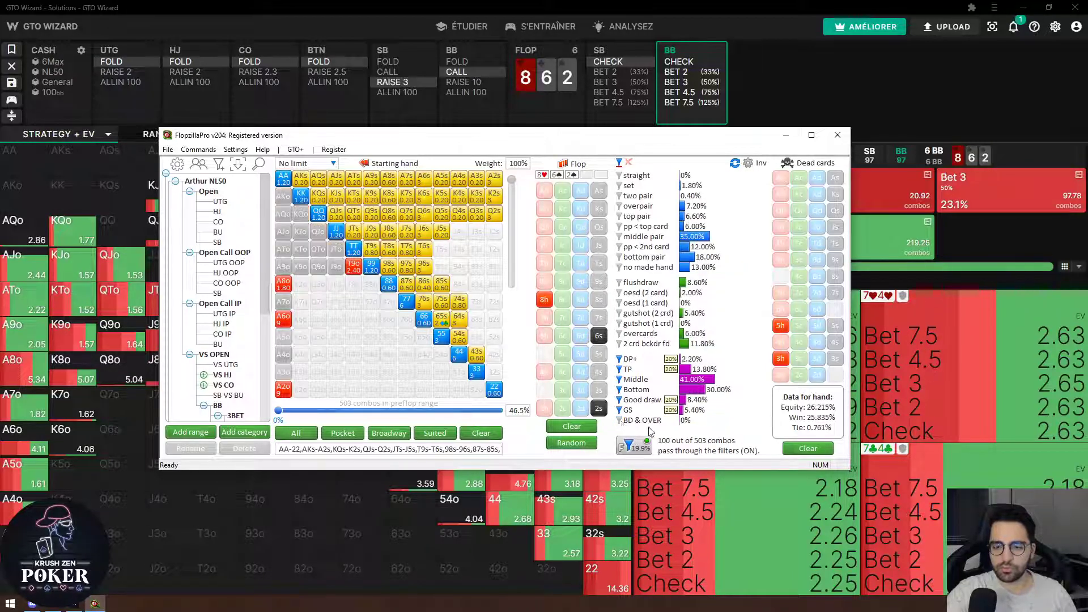
- Remove Bottom and Middle from the active filters and review the hands that remain under TP
mouse_move(683, 415)
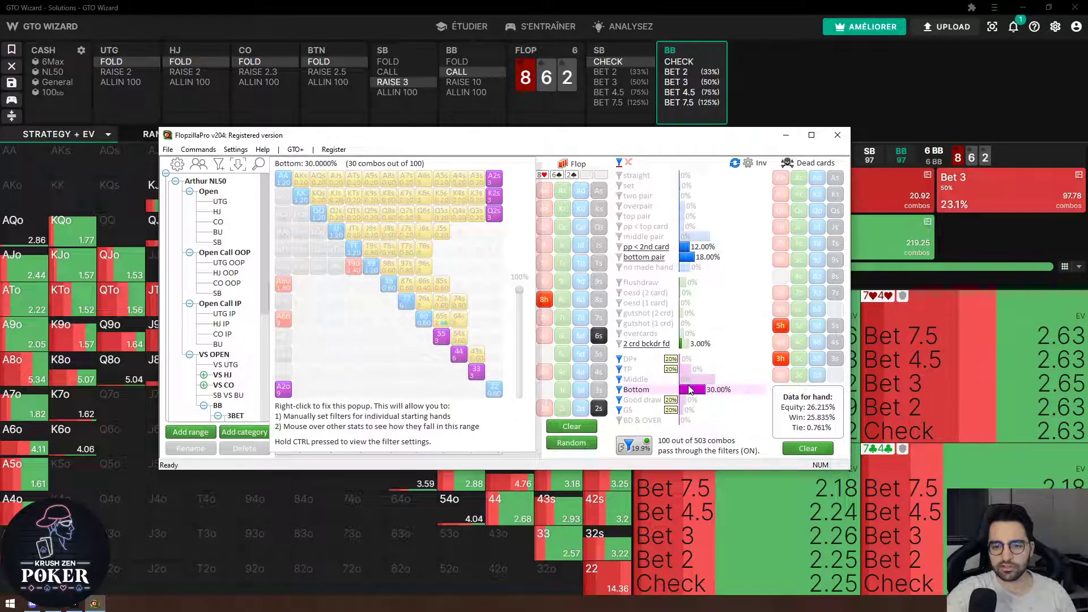
click(619, 390)
click(618, 380)
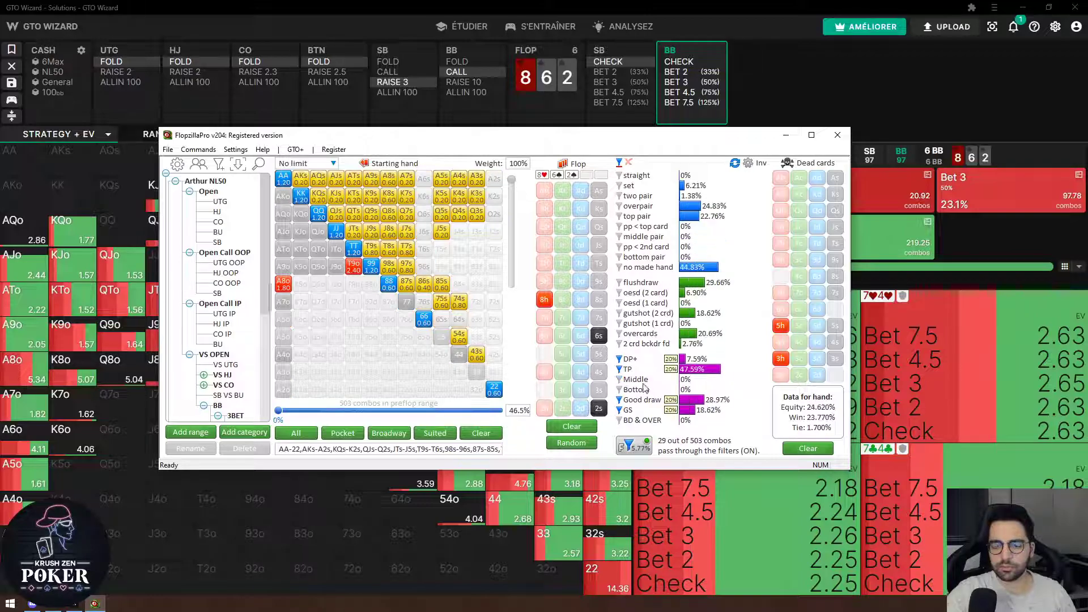
right_click(690, 370)
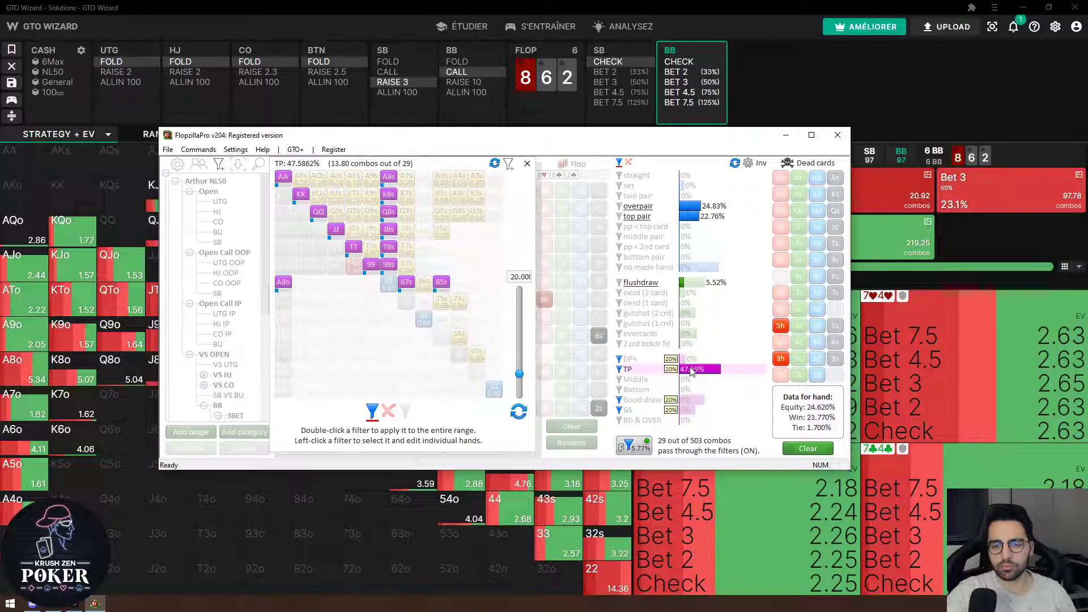
right_click(691, 372)
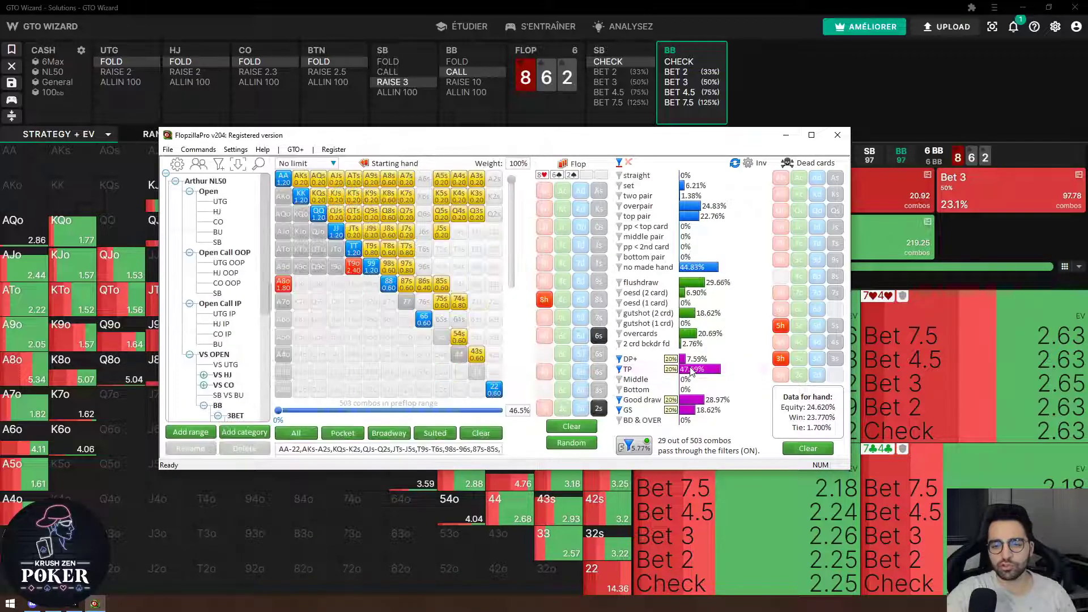
- Exclude the weak top pairs 87s, 85s, 98s, T8s and J8s from the TP filter
mouse_move(691, 374)
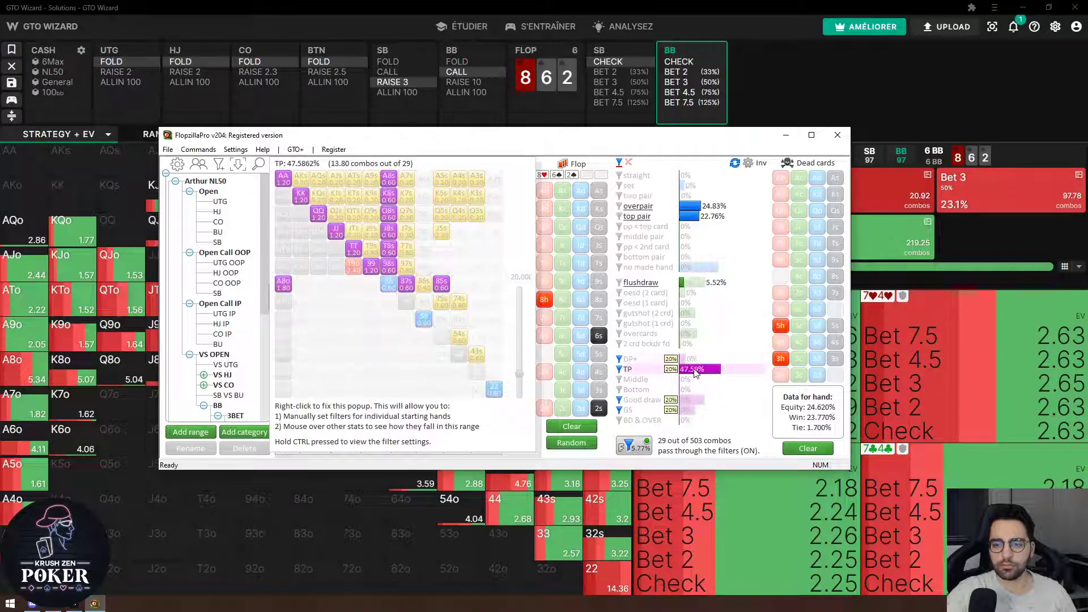
right_click(636, 374)
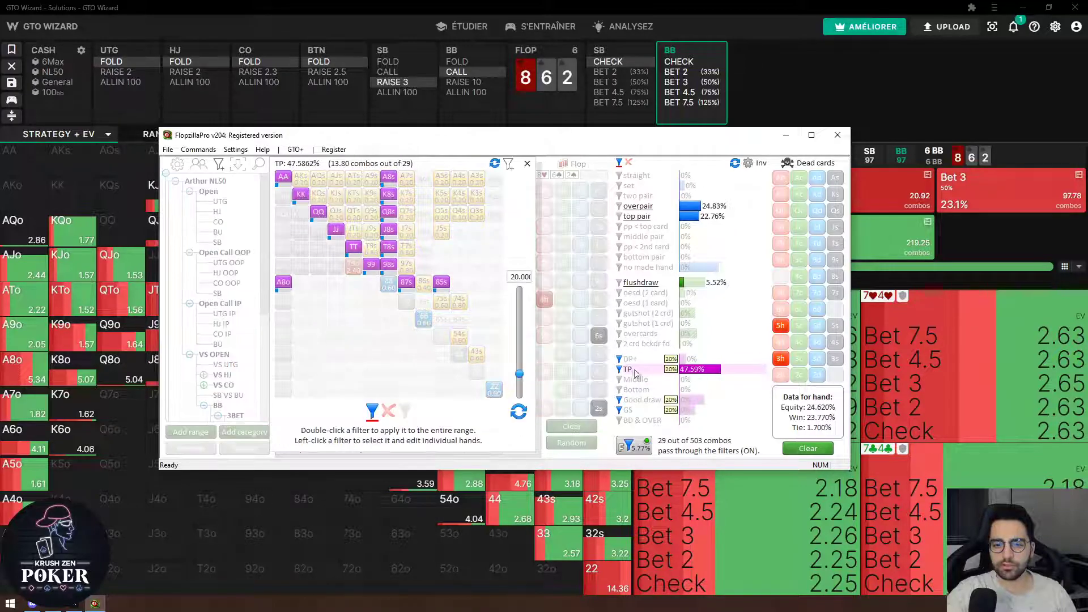
click(408, 287)
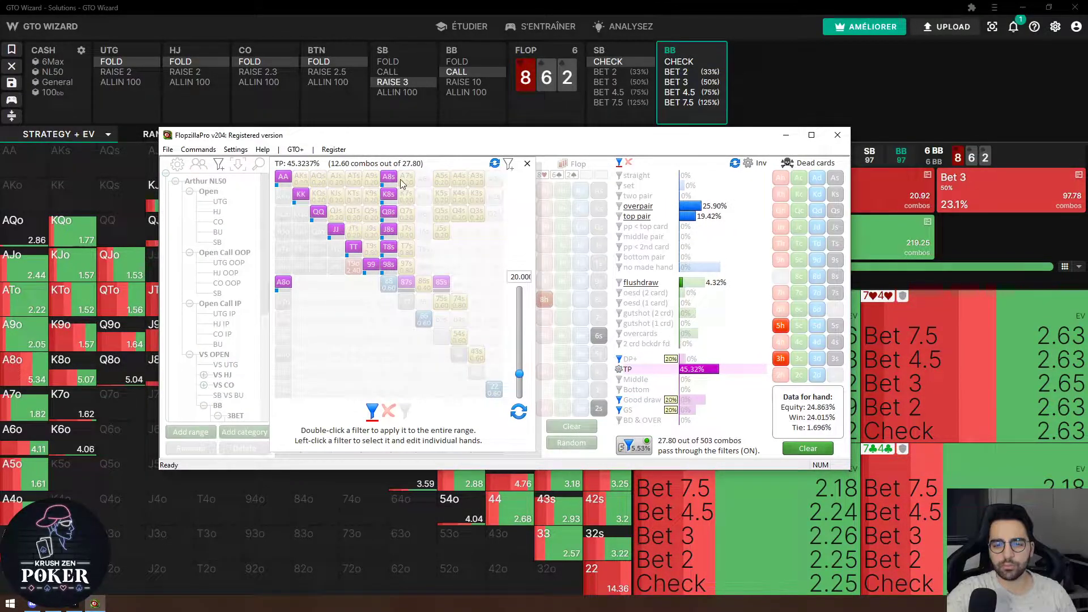
drag(388, 268, 395, 197)
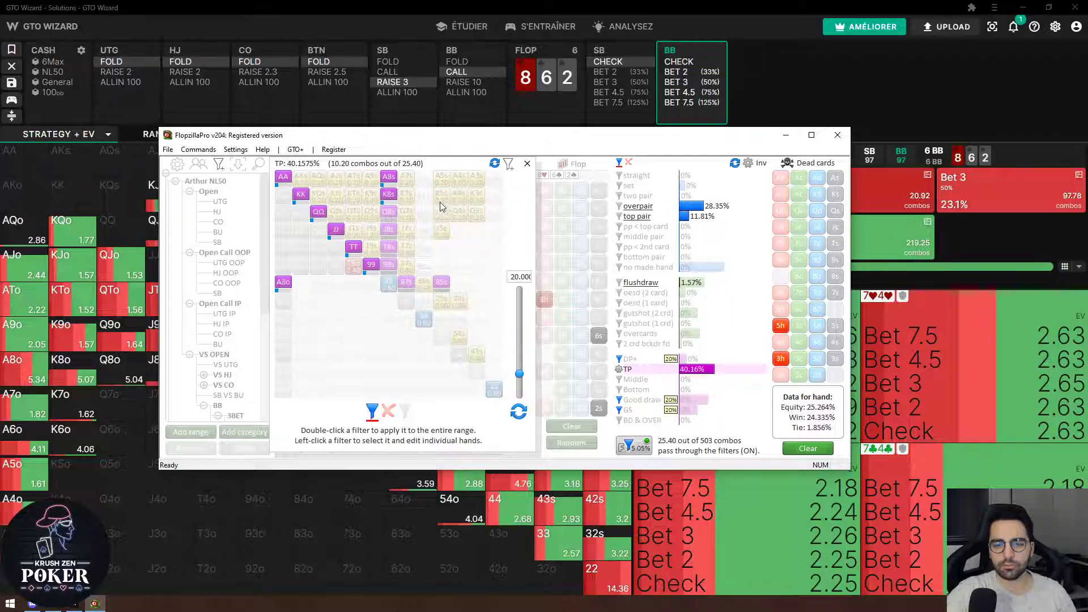
click(527, 163)
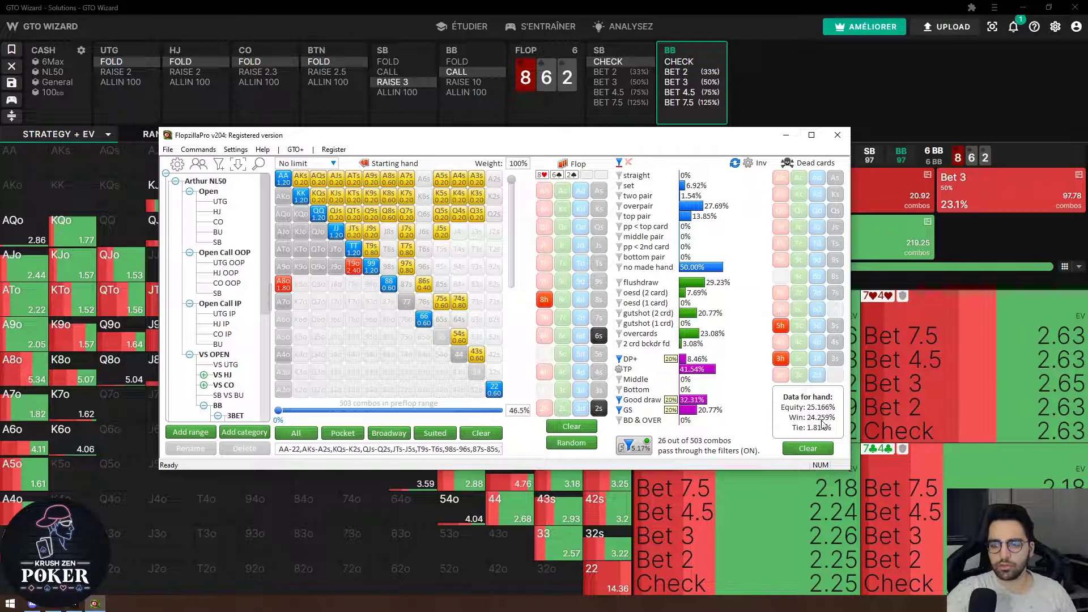
- Glance at the posted hand in Discord, and in GTO Wizard select the big blind's Bet 3 (50%) on the flop
click(33, 604)
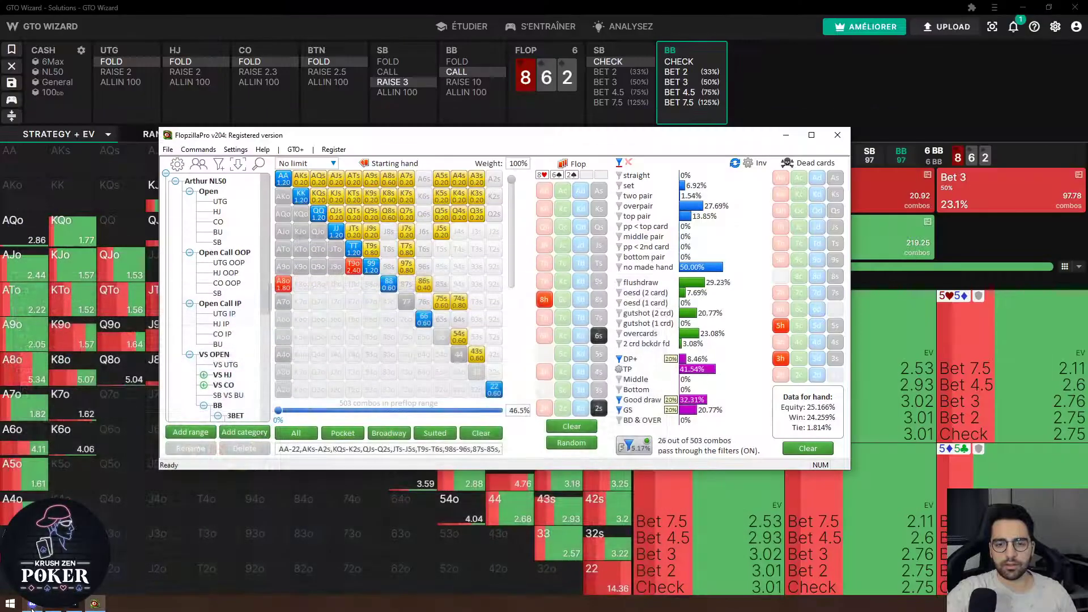
click(32, 604)
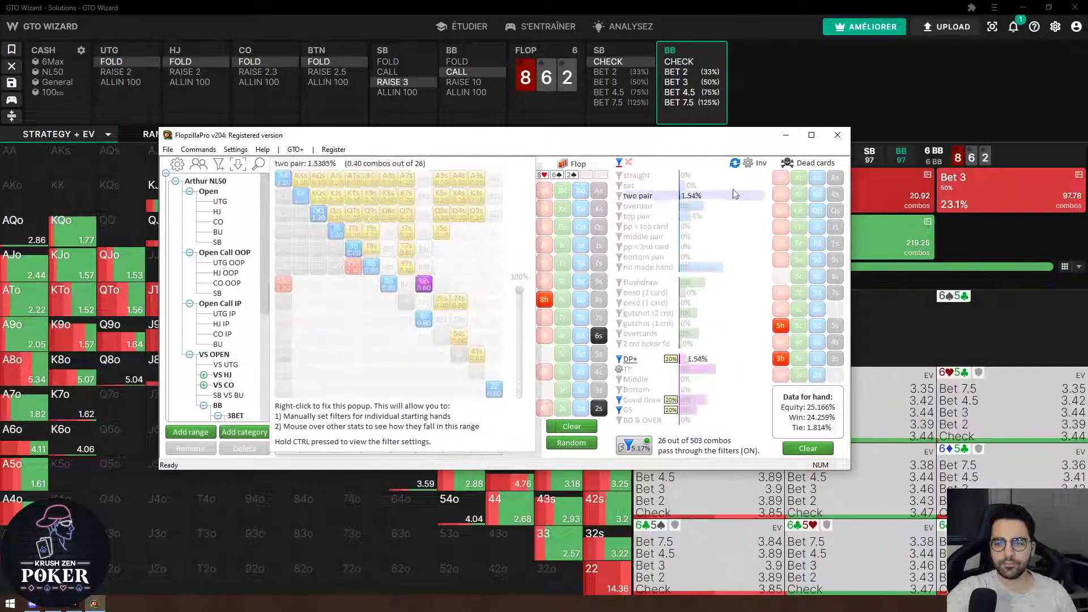
click(785, 136)
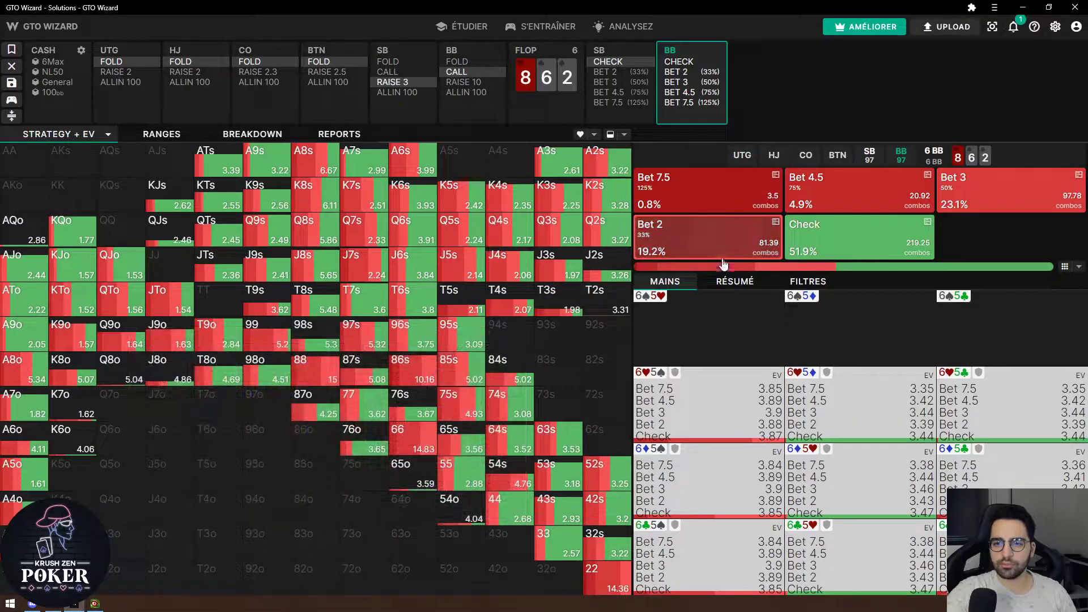
click(705, 83)
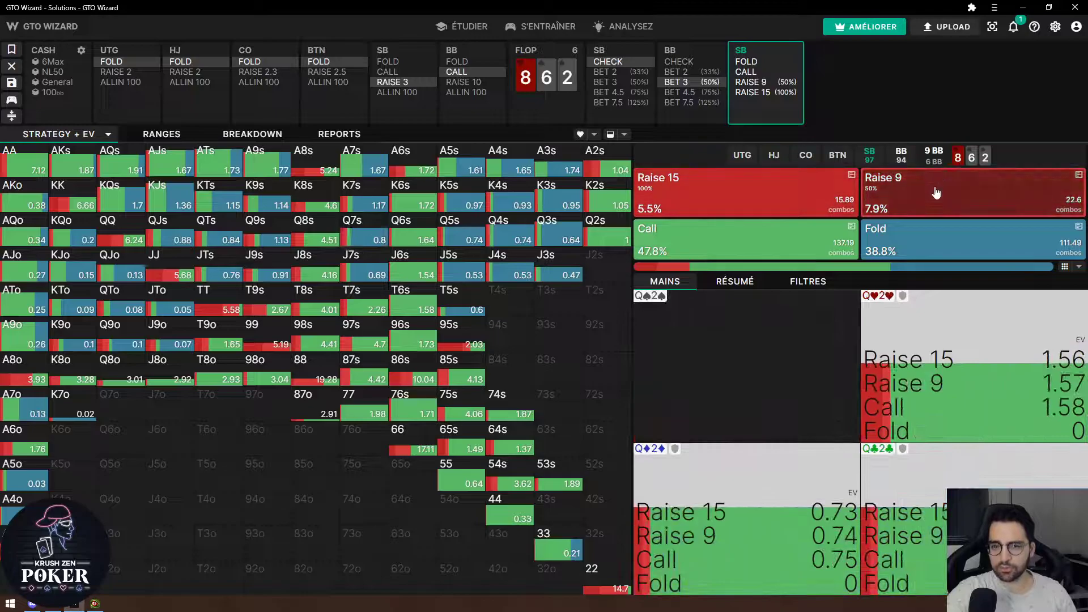
- Isolate the small blind's Raise 9 and Call hands in turn against the bet, and restore the full strategy view
click(936, 193)
click(936, 193)
click(789, 248)
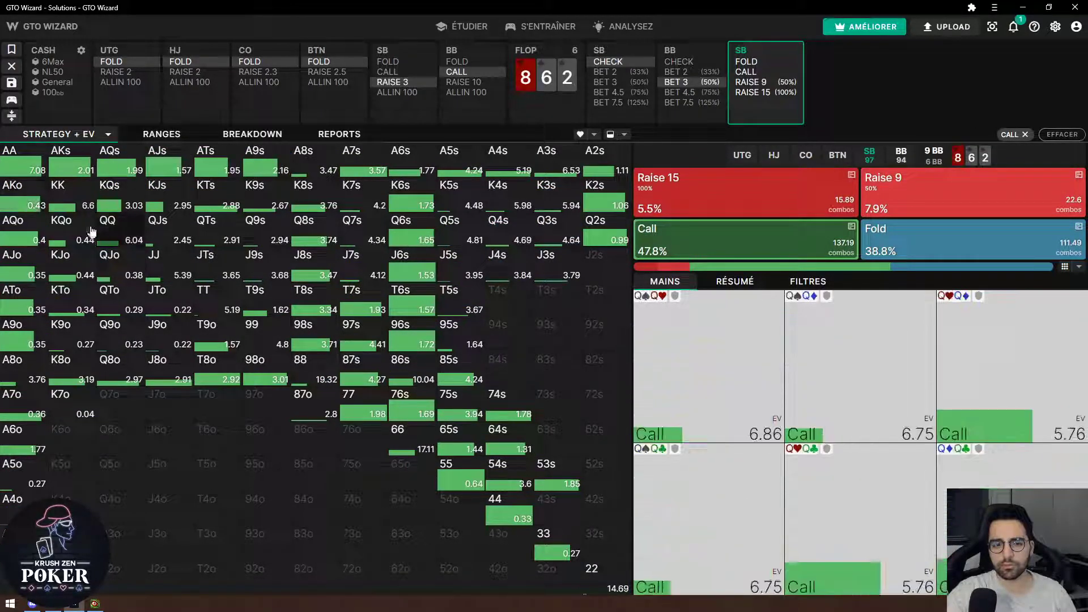
click(722, 243)
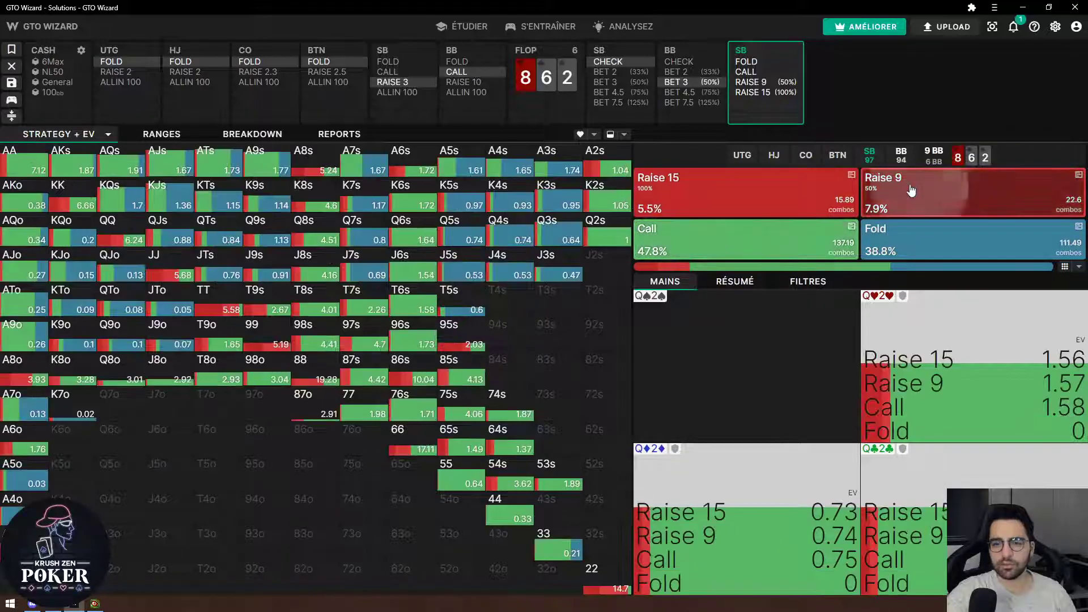
click(913, 190)
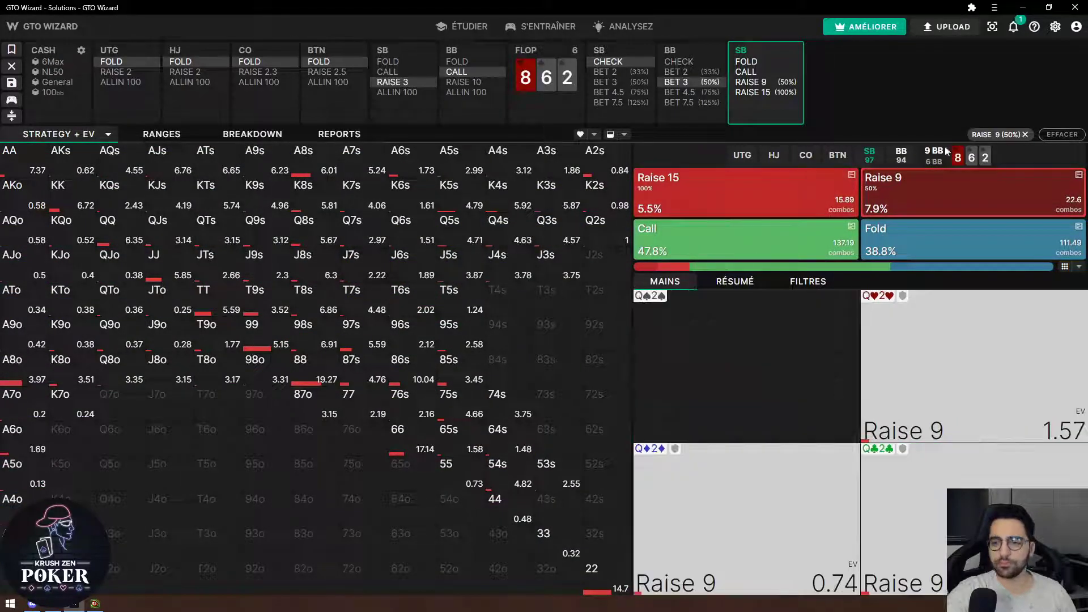
click(951, 196)
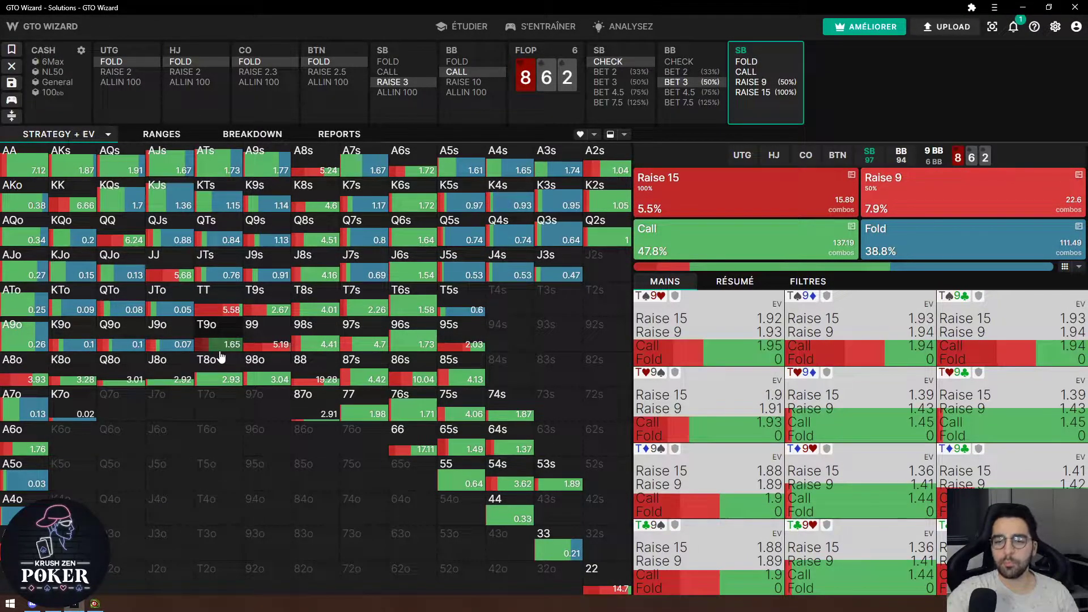
- Compare with the FlopzillaPro range, select the small blind's Raise 9 (50%), and review the big blind's betting range and response to the raise
click(95, 604)
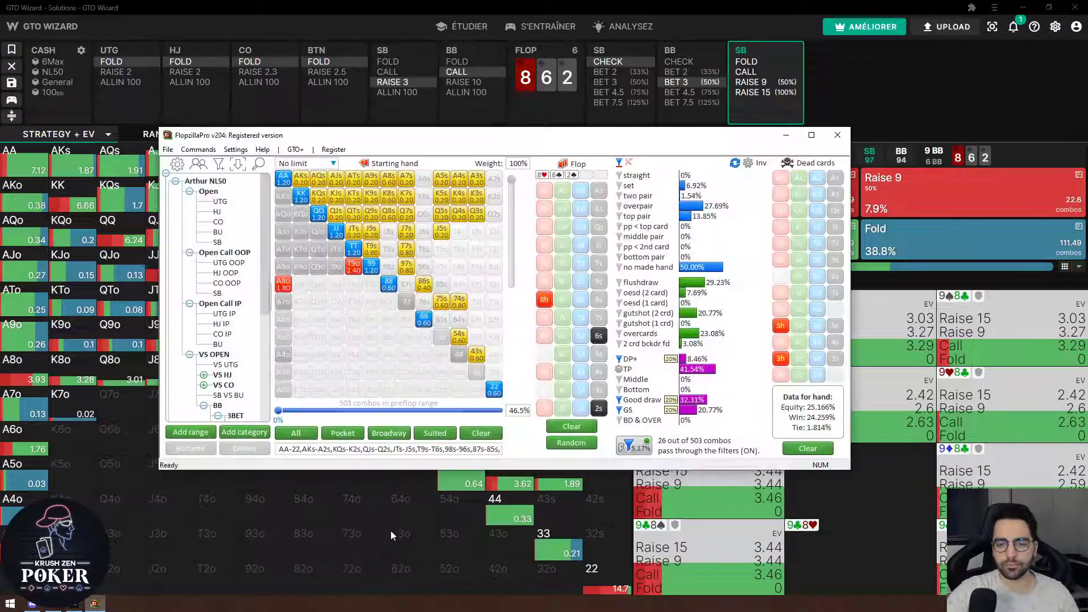
click(95, 604)
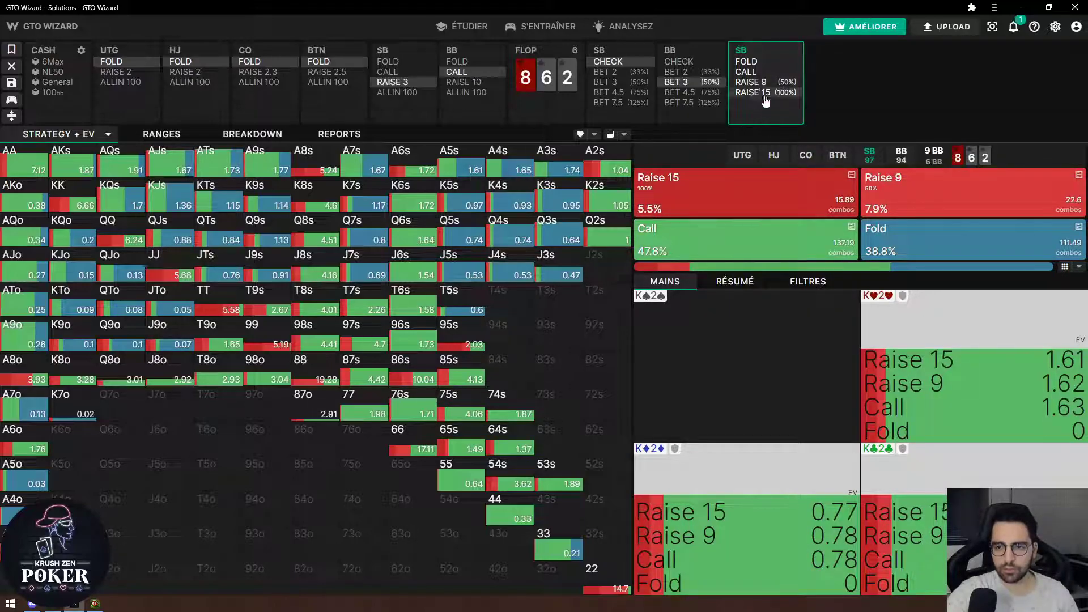
click(782, 83)
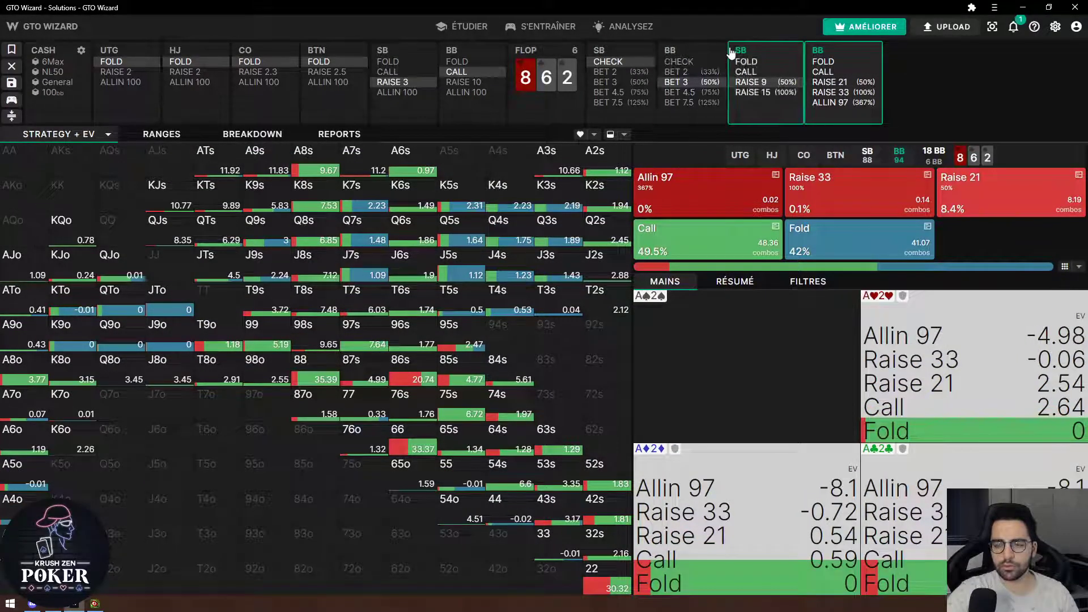
click(695, 54)
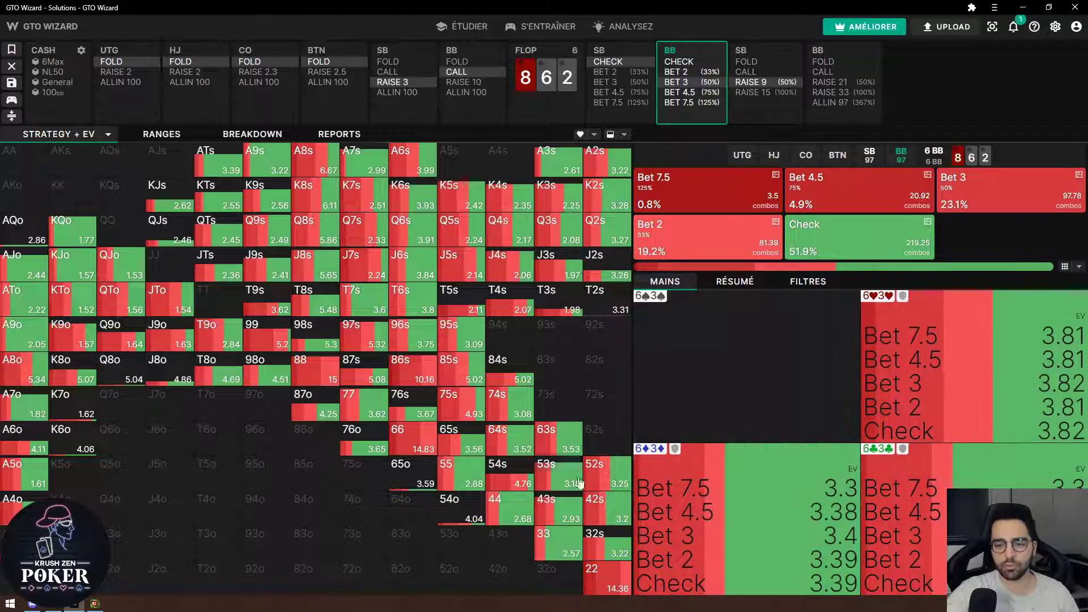
click(841, 55)
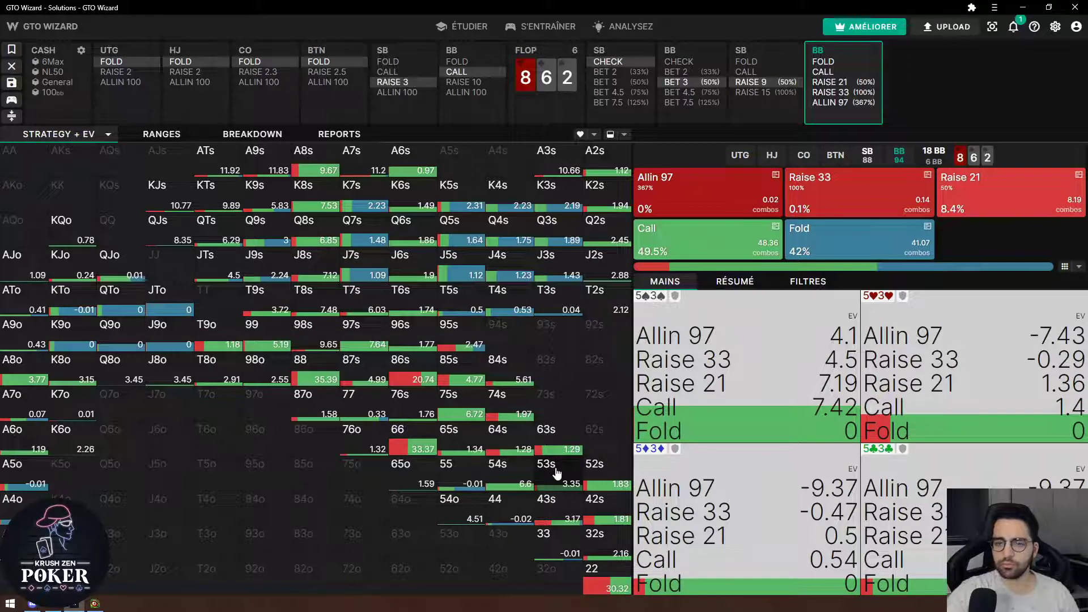
- Let the big blind call the raise, check the posted hand in Discord, and set the turn card to the ace of hearts
click(846, 75)
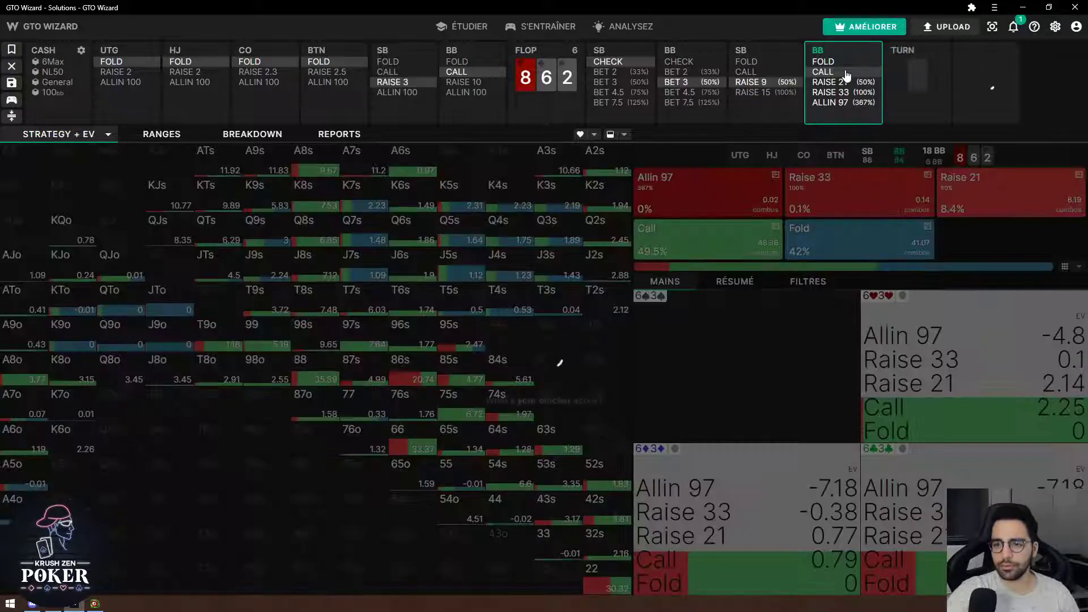
click(37, 607)
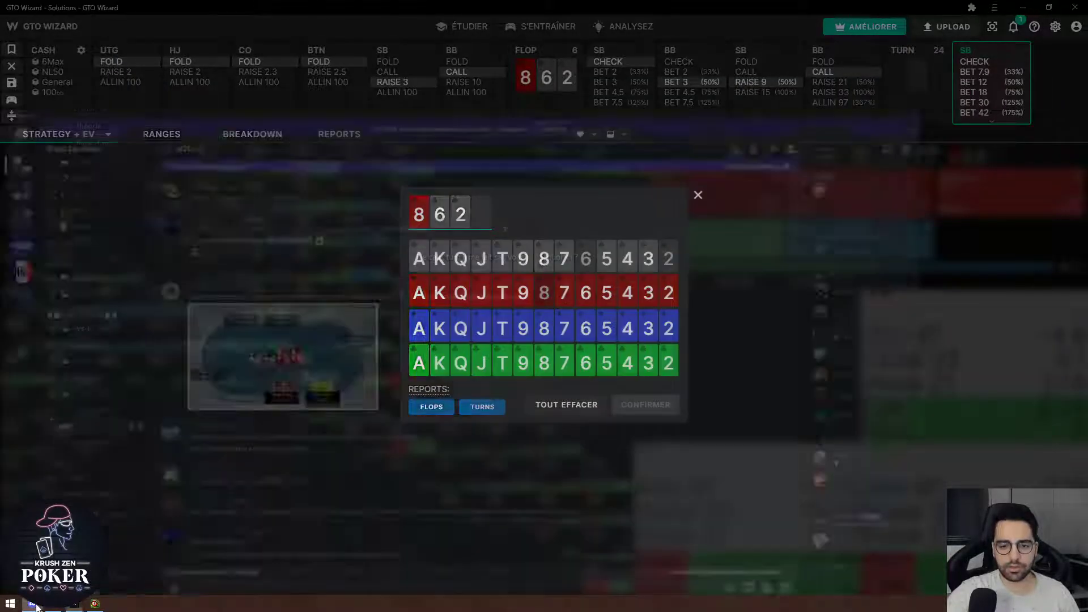
click(37, 606)
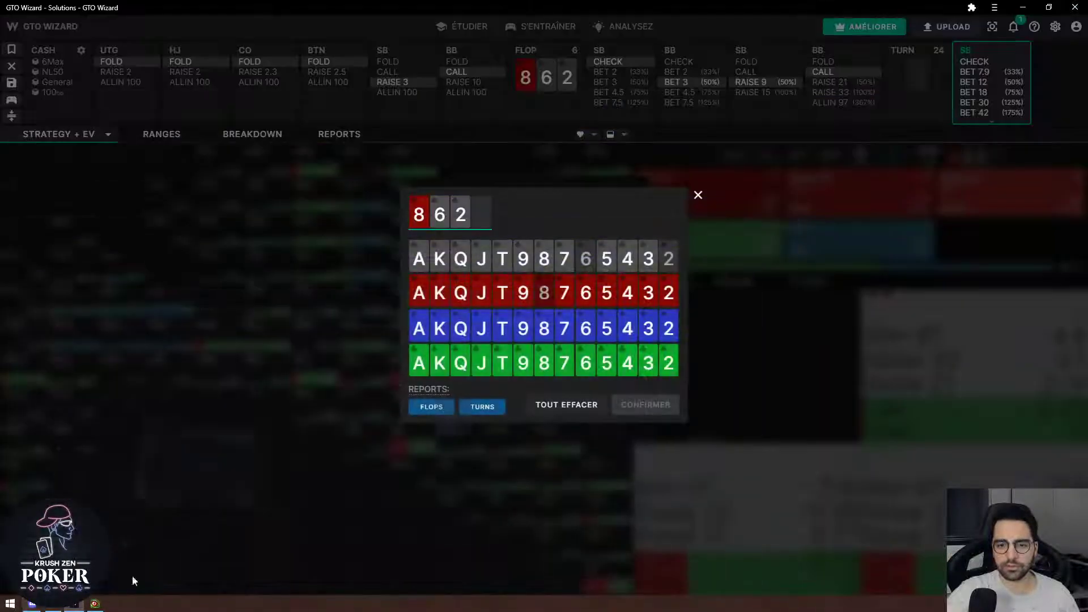
click(419, 294)
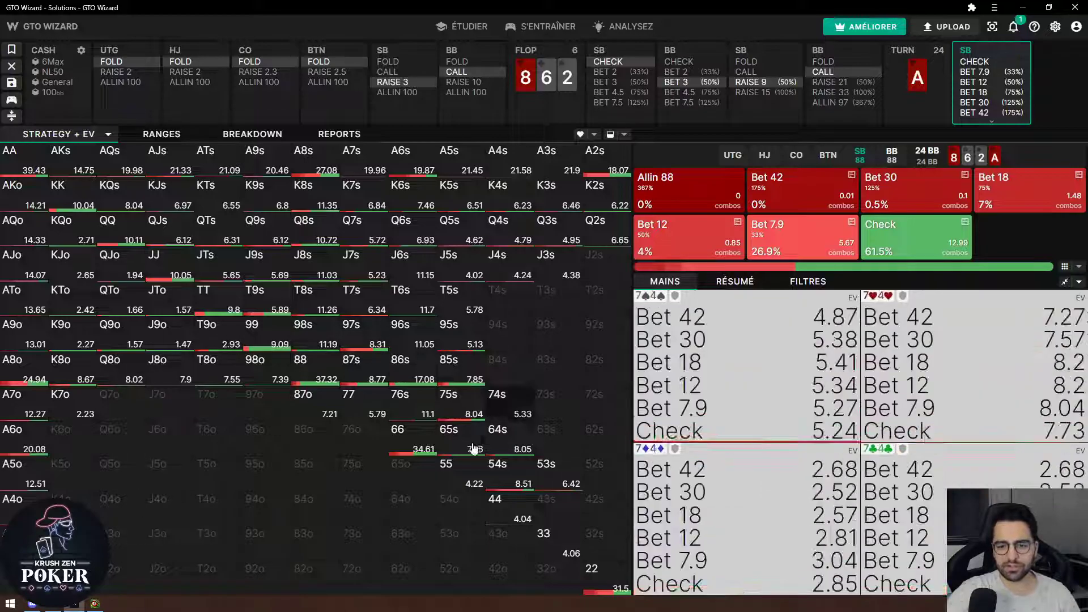
- Switch to FlopzillaPro and add the ace of hearts as the turn card
click(93, 605)
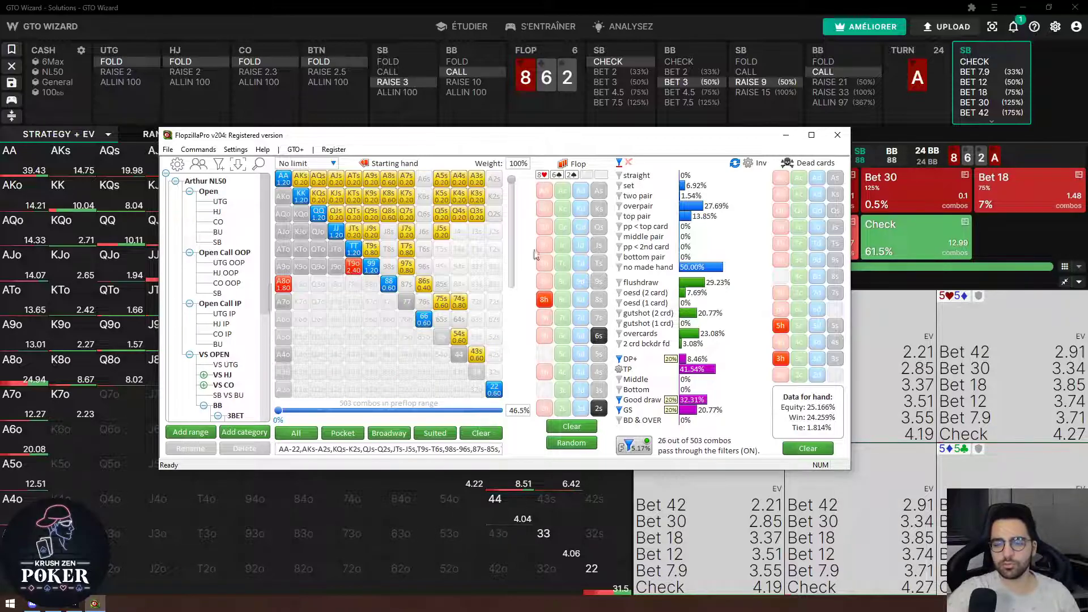
click(543, 192)
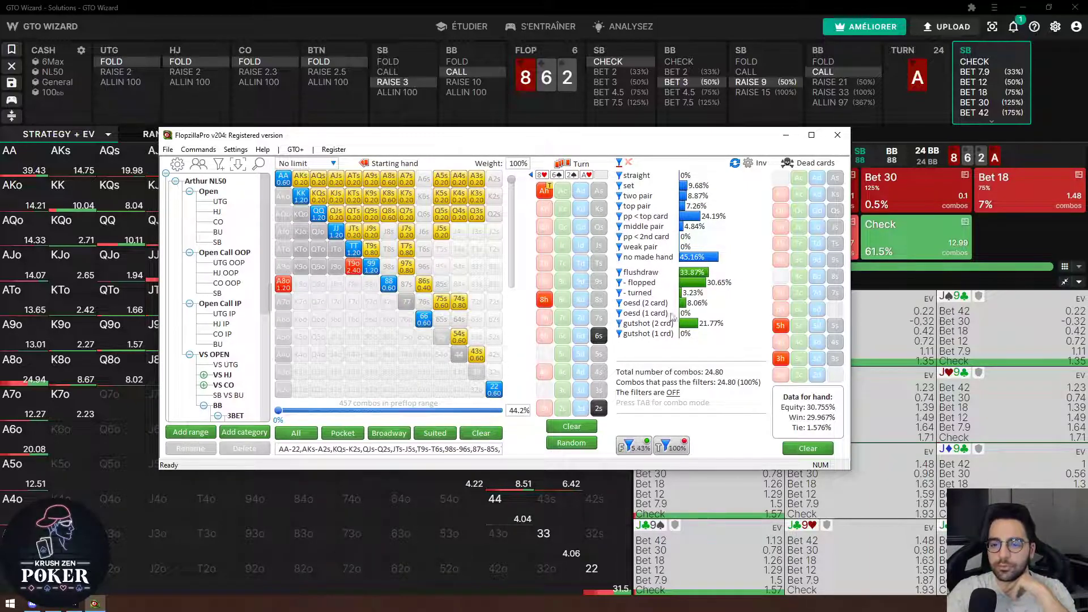
mouse_move(706, 276)
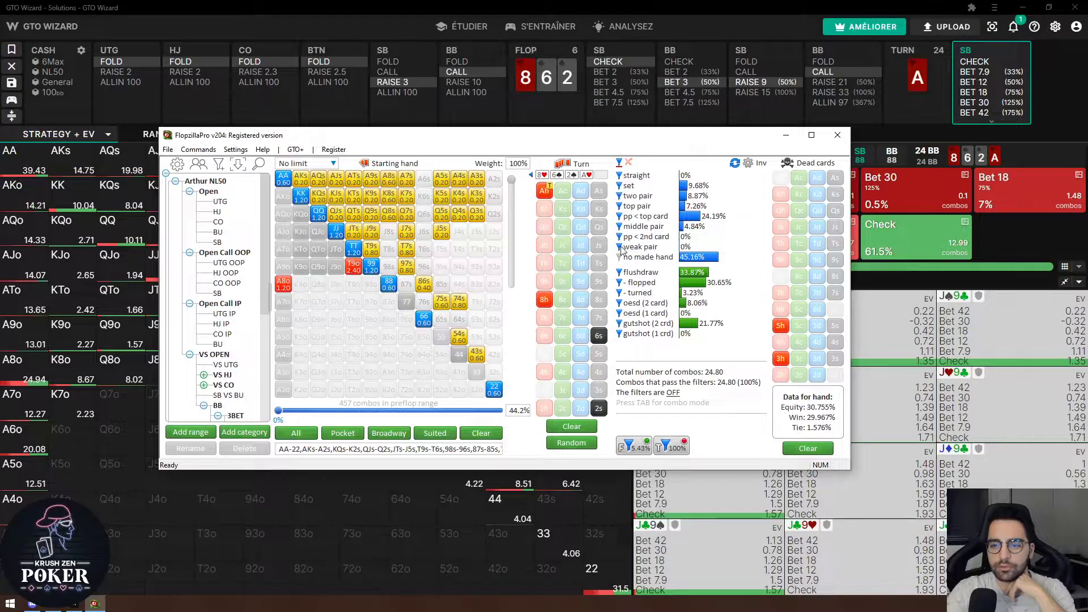
- Limit the turn filters by dropping the categories from middle pair to no made hand, and exclude KK through 99 from pp < top card
mouse_move(697, 219)
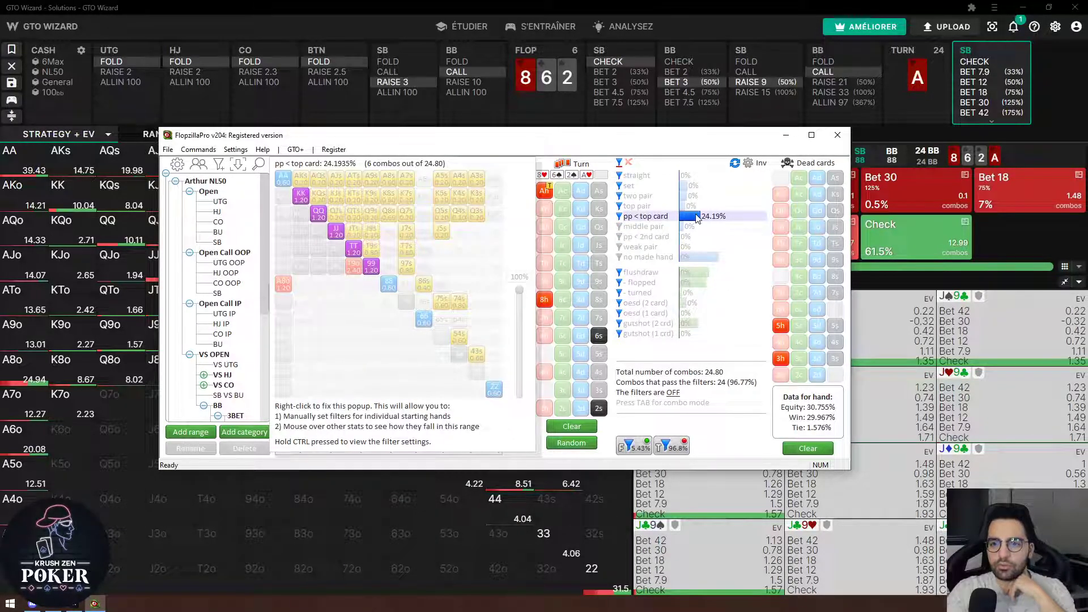
right_click(697, 219)
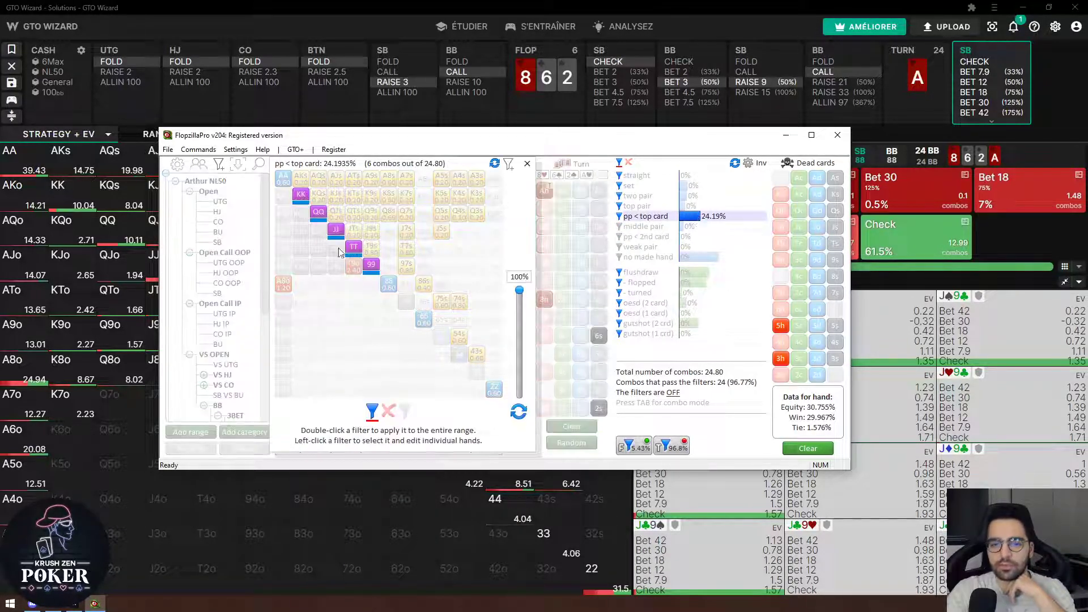
drag(402, 278, 400, 276)
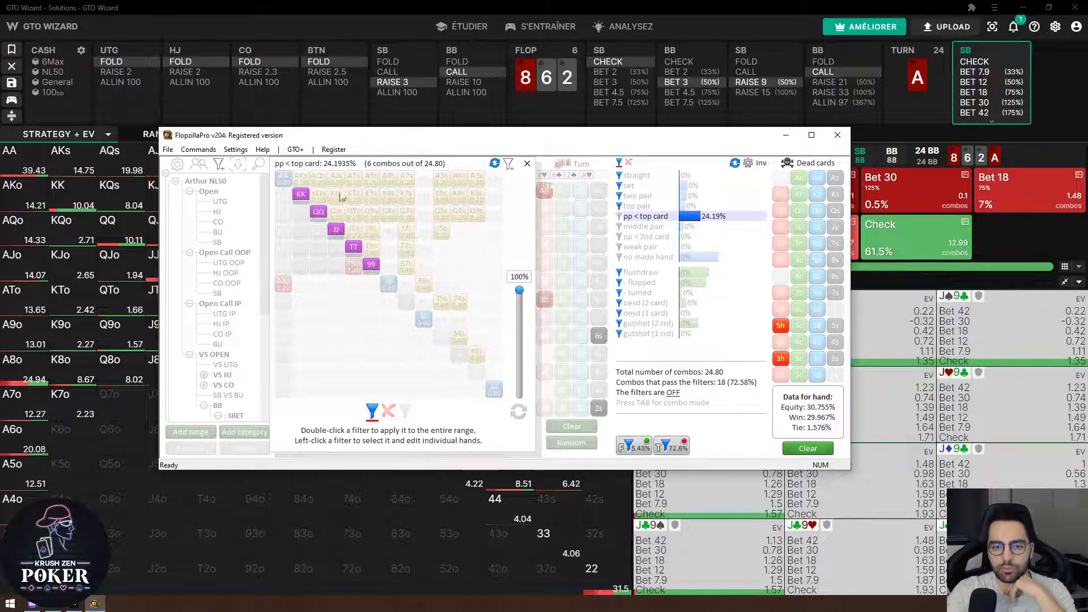
right_click(706, 219)
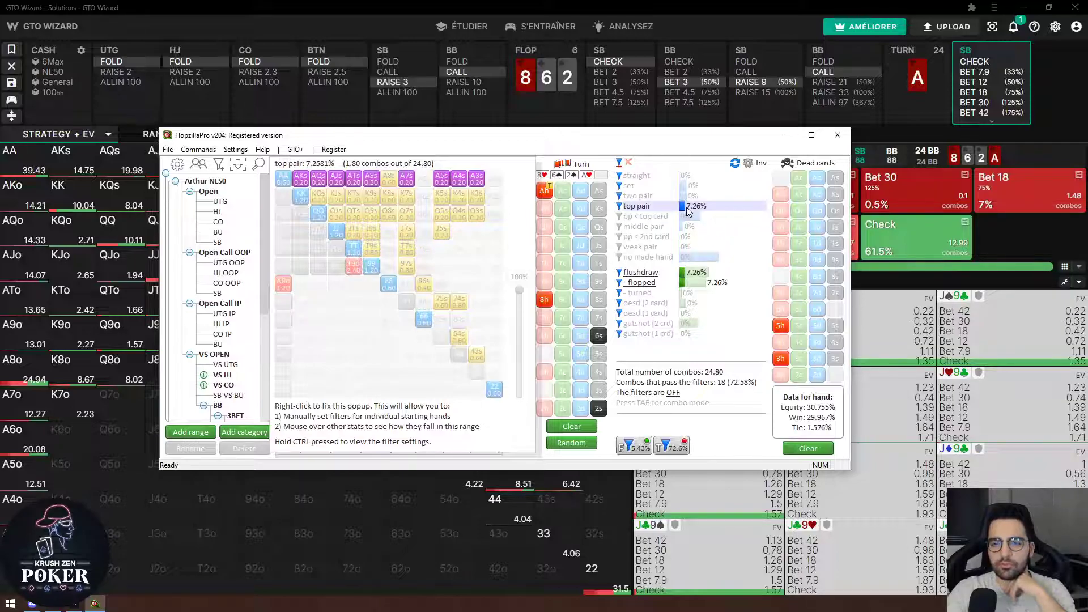
- Inspect the individual top pair hands in the turn range and their filter settings, then turn the filters back on
right_click(688, 211)
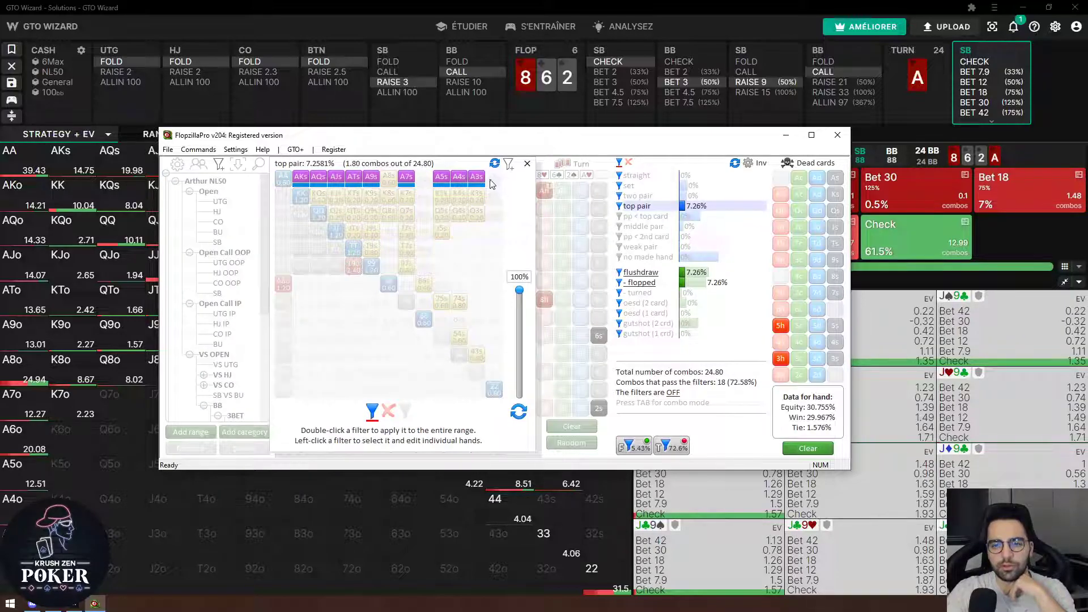
click(374, 183)
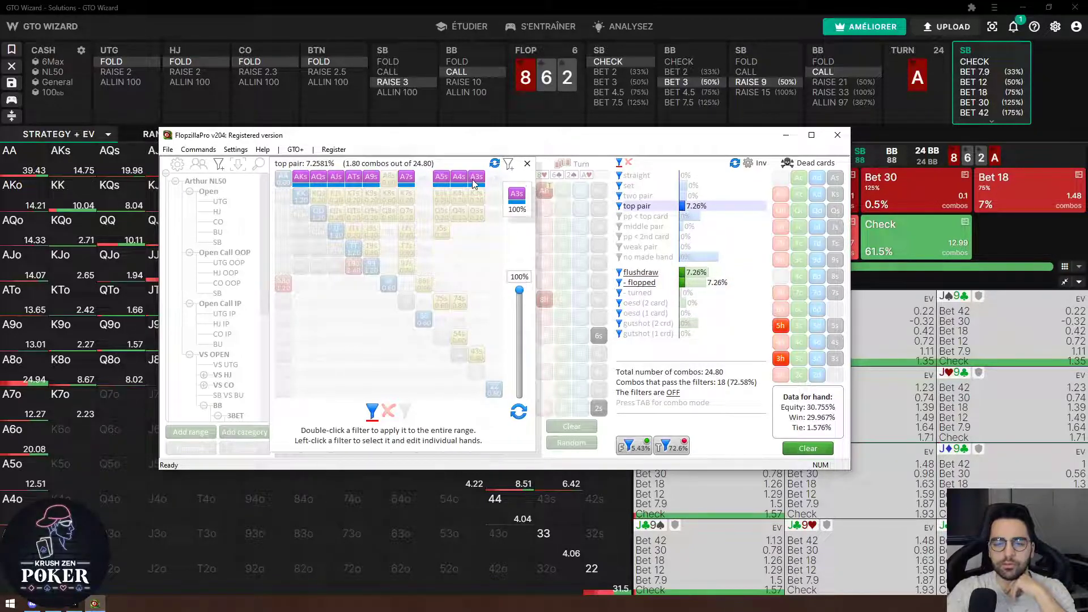
click(527, 163)
mouse_move(708, 201)
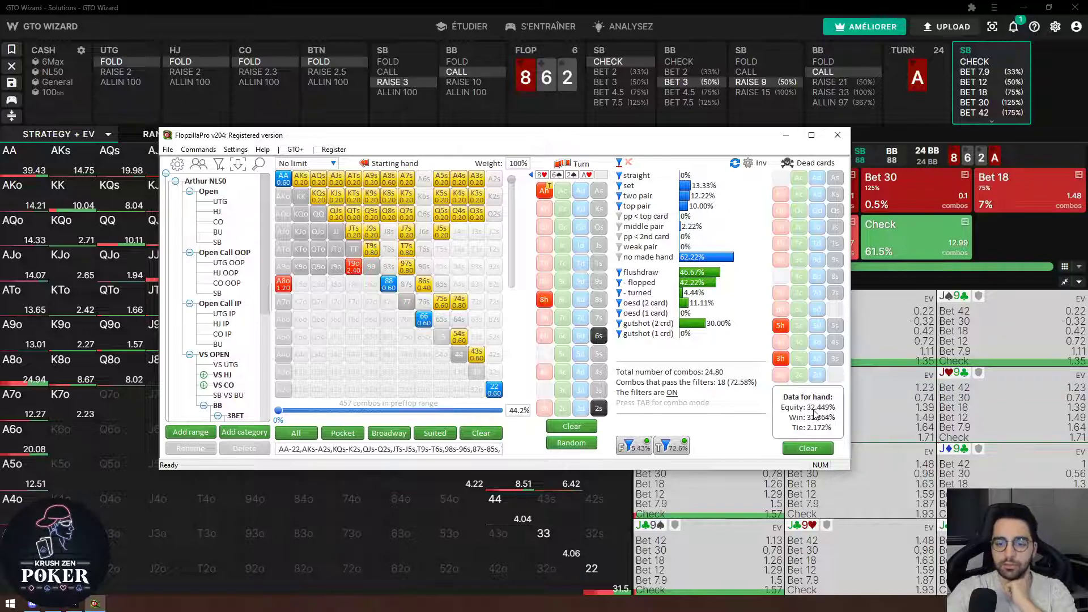
- Review the posted hand in Discord and its enlarged table image in the browser, checking the pot, bet and stacks
click(33, 605)
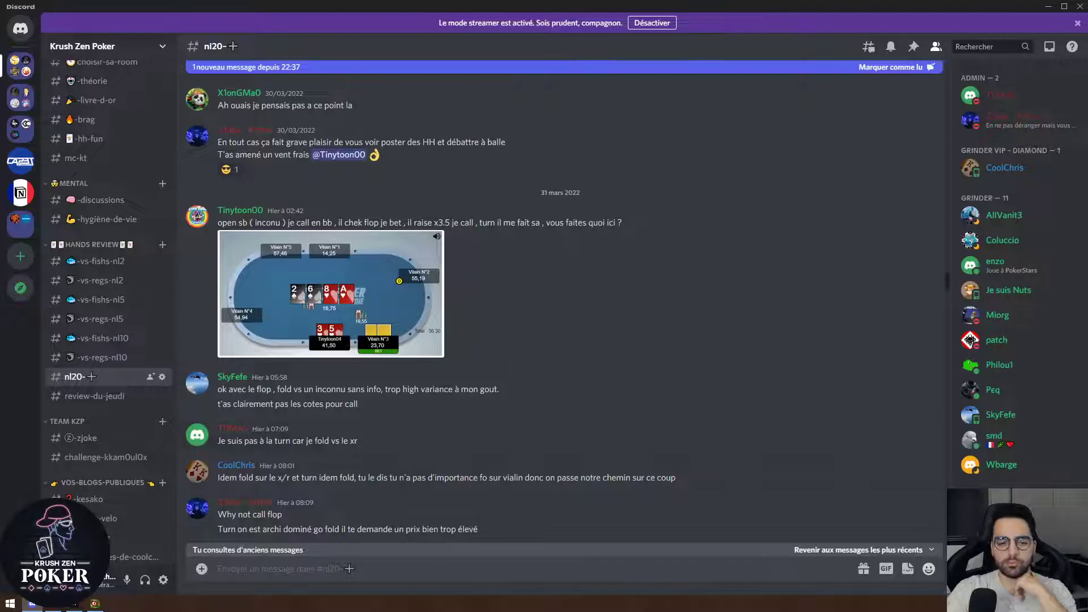
click(55, 606)
click(55, 605)
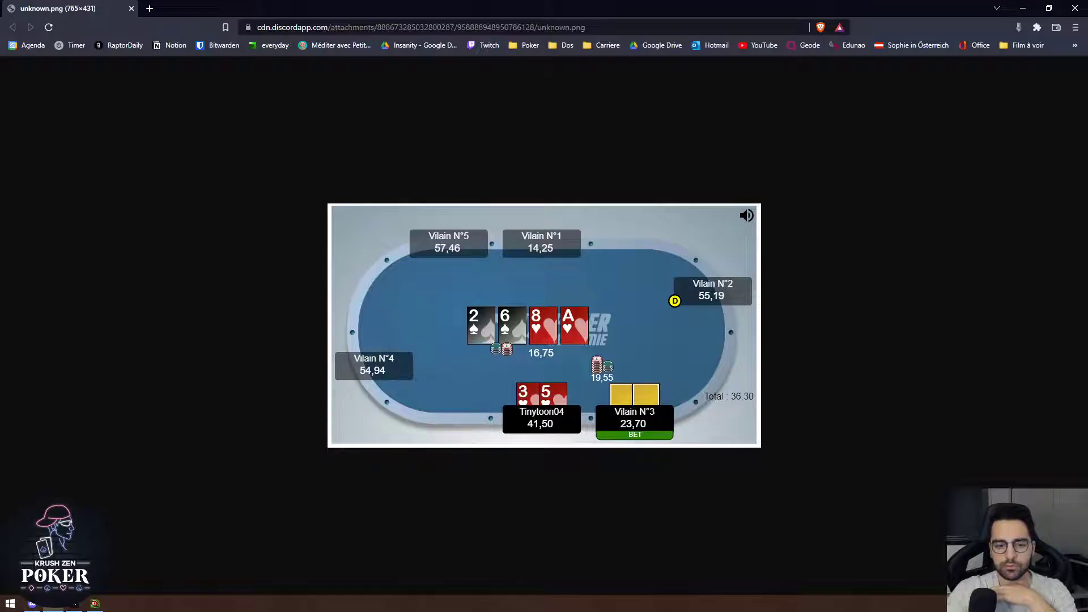
click(31, 604)
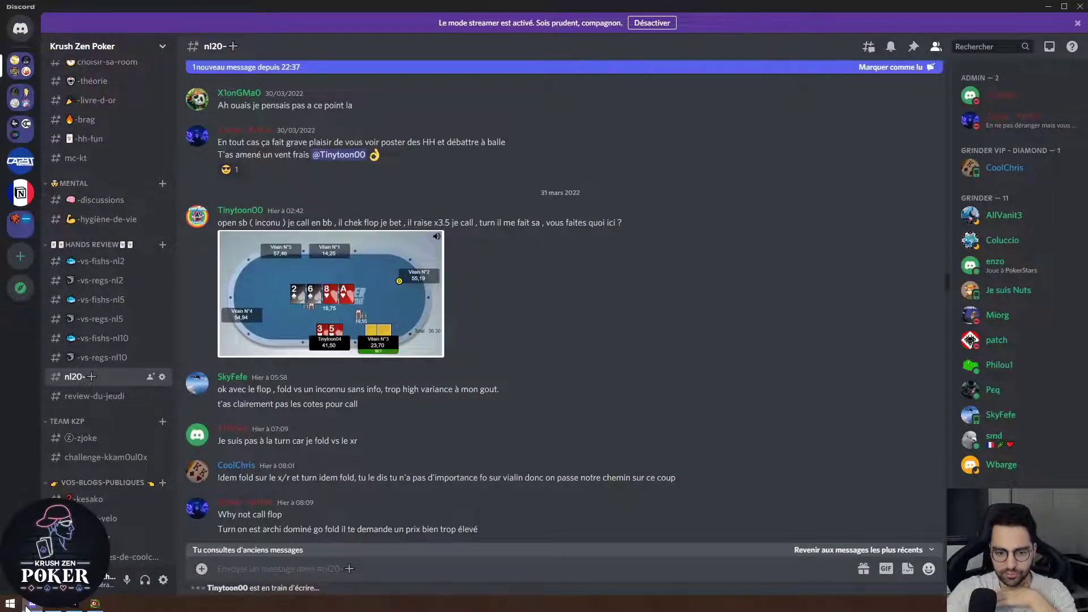
click(28, 604)
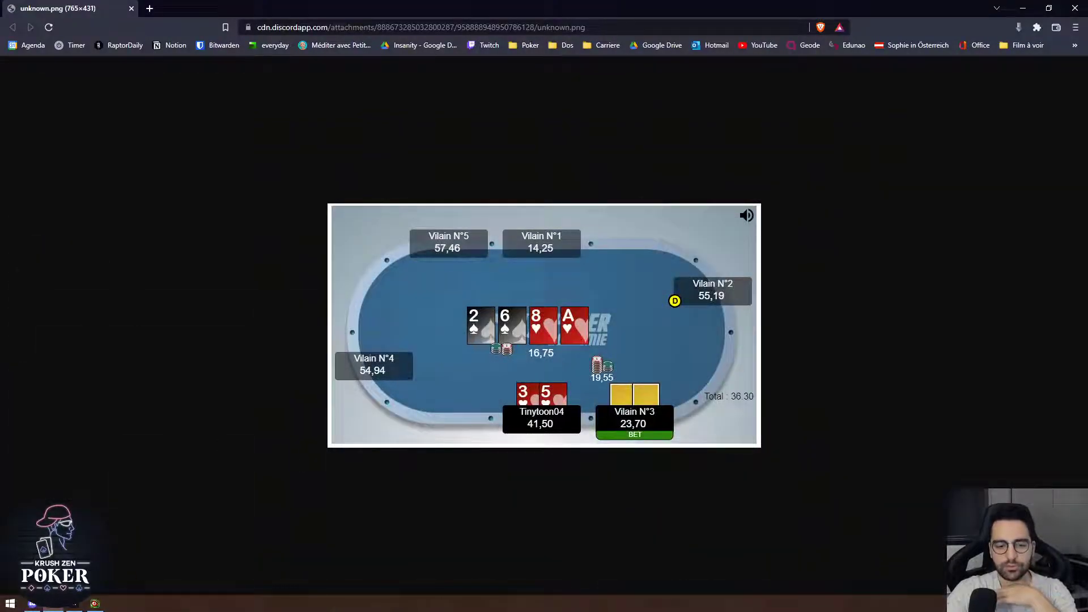
- Bring FlopzillaPro over the hand image, reposition its window, and examine the filtered turn range and the equity of the 5h3h hand
click(95, 604)
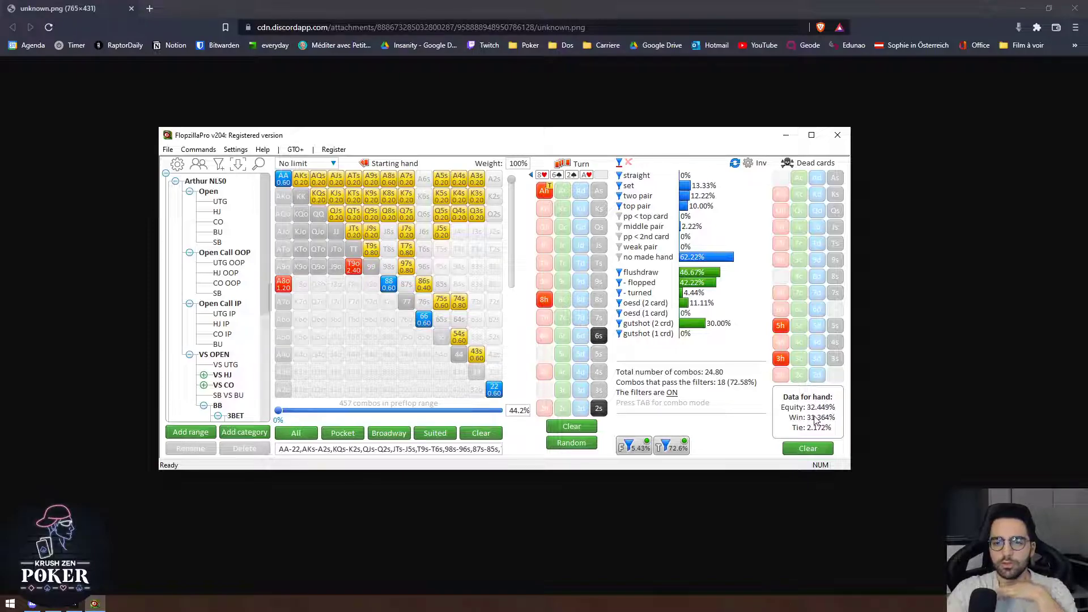
drag(491, 147, 453, 166)
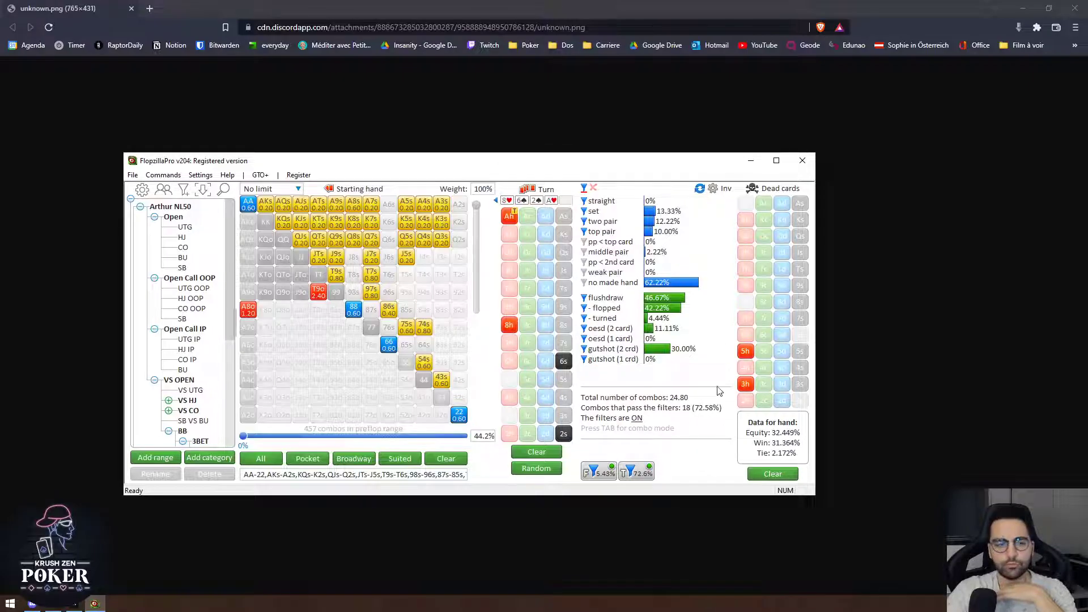
drag(541, 167, 497, 148)
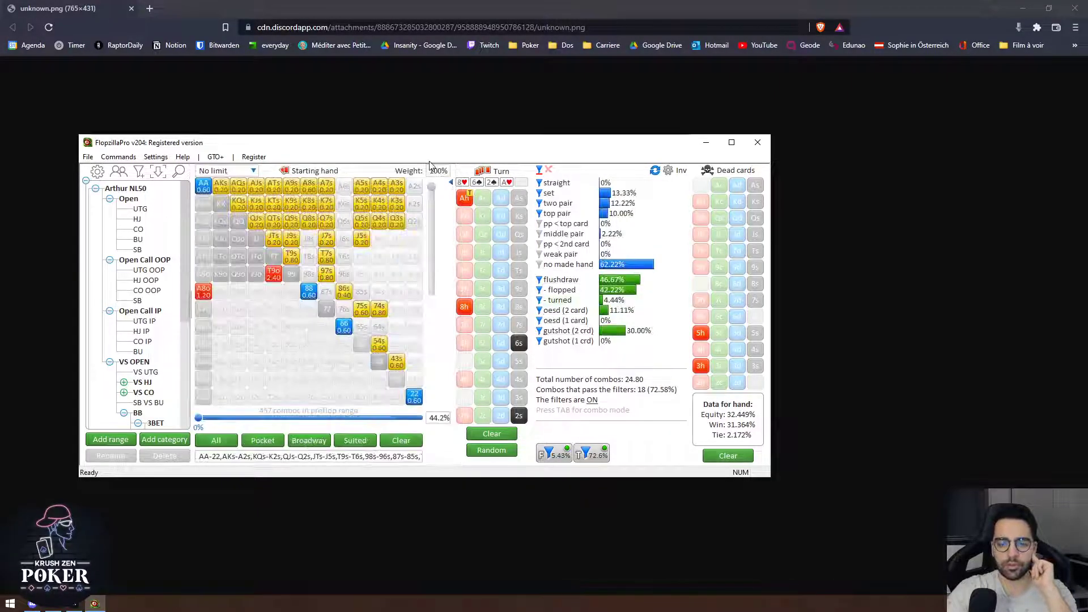
mouse_move(613, 310)
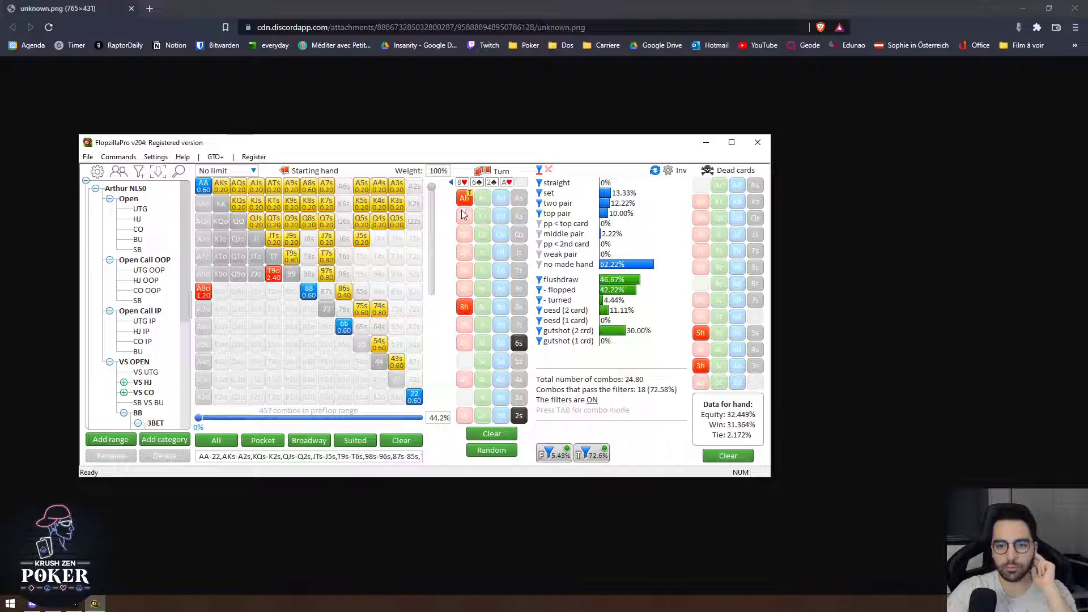
drag(287, 143, 370, 155)
- Switch to GTO Wizard, select the small blind's turn Bet 30 (125%), review the big blind's response, and compare with the FlopzillaPro range
click(75, 604)
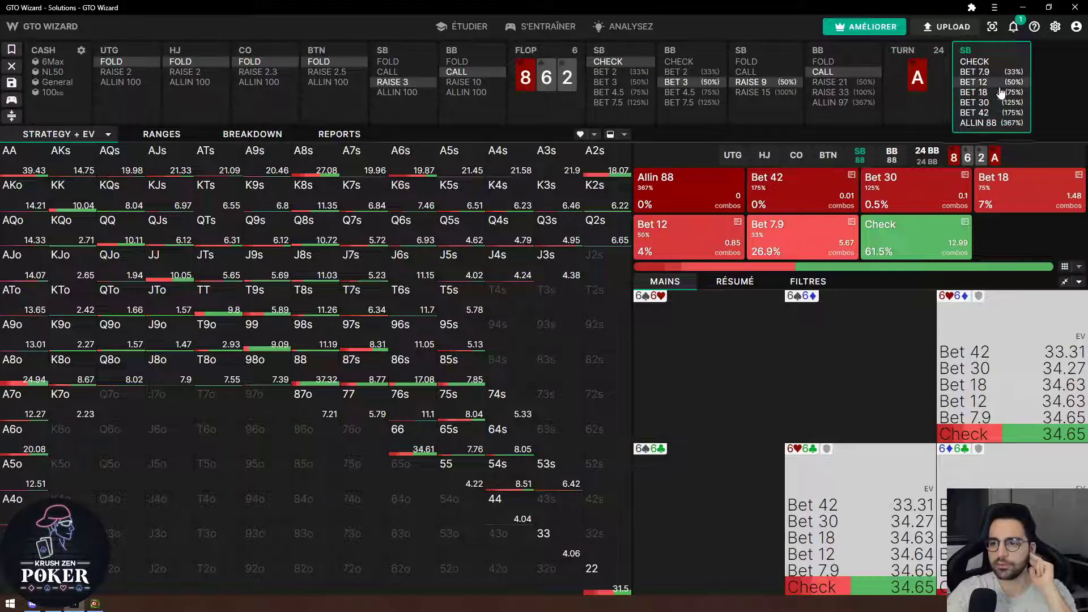
click(1007, 103)
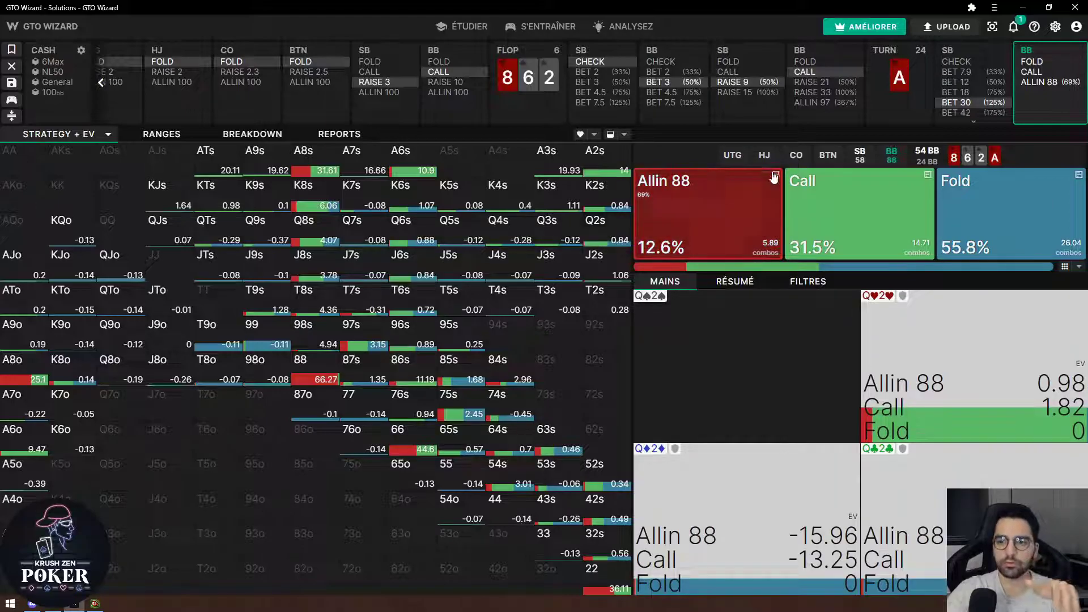
click(74, 605)
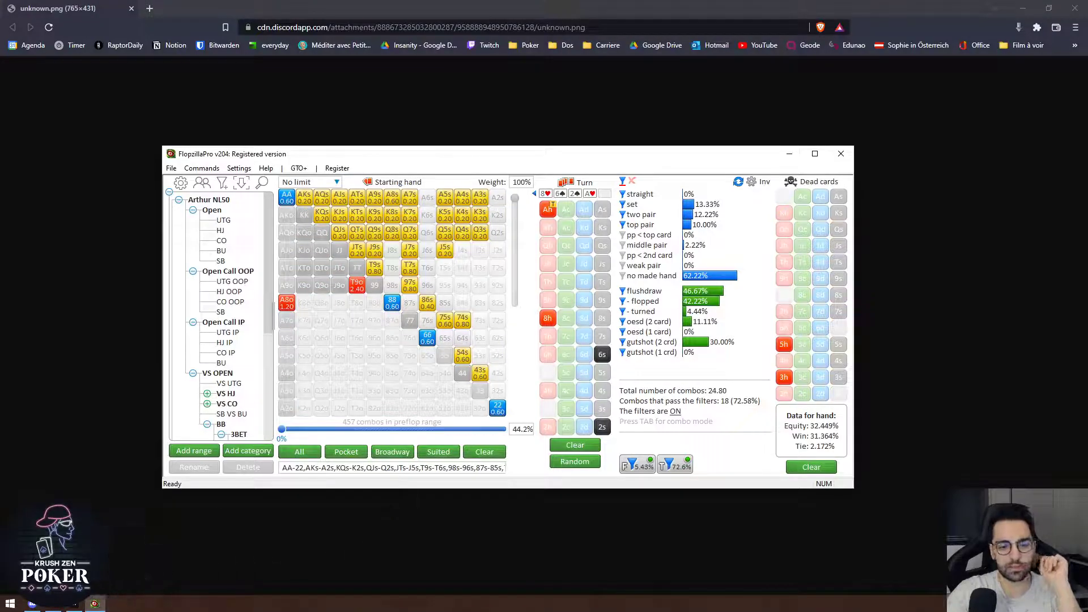
mouse_move(33, 605)
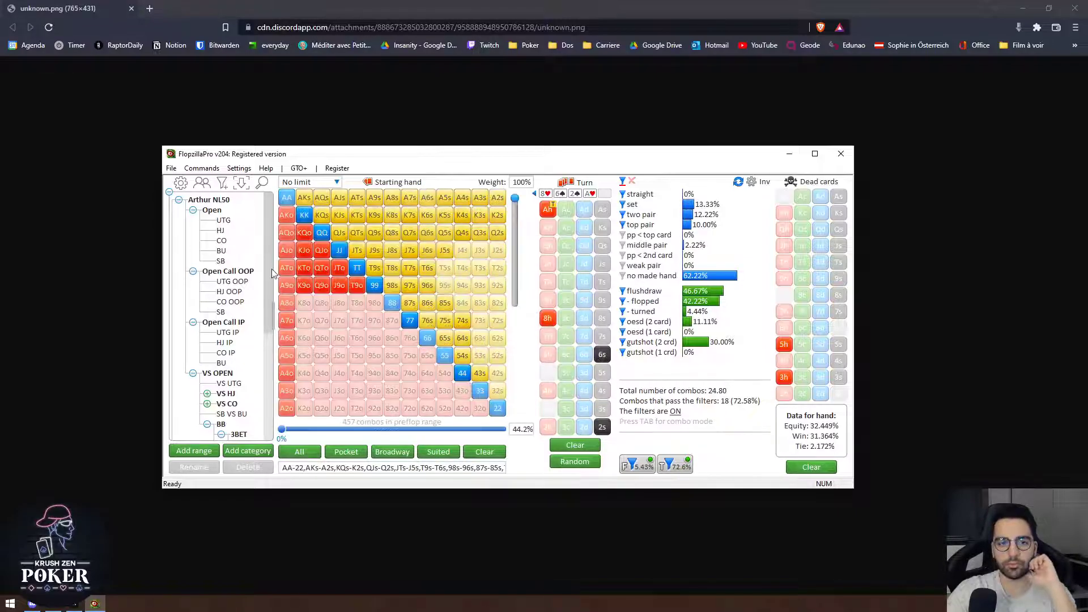
- Switch back to GTO Wizard, return to the small blind's preflop decision, and change the cash solution's stack depth to 200bb
click(70, 9)
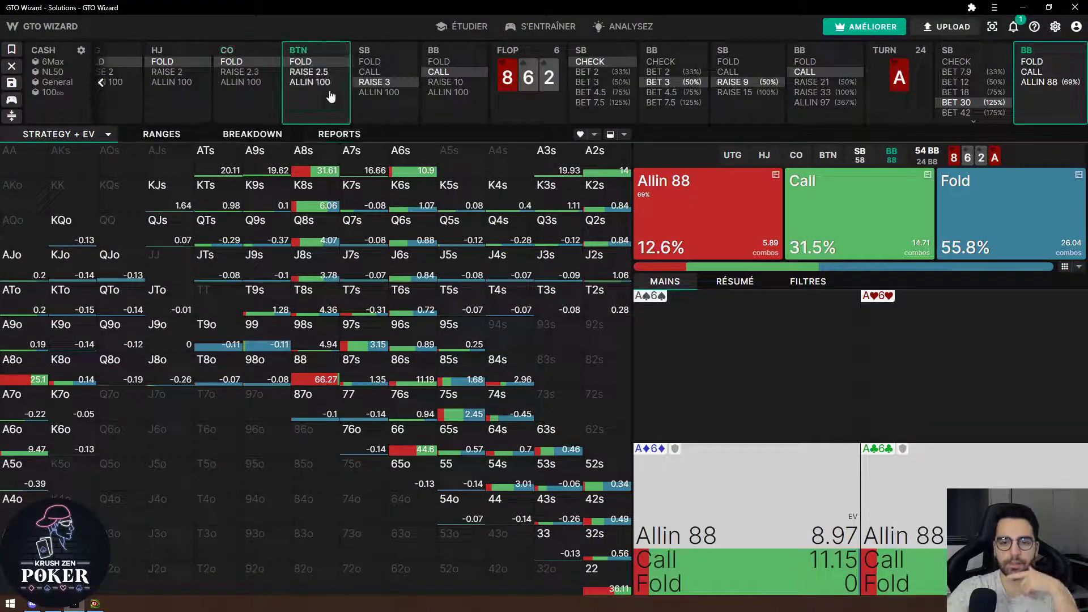
click(375, 51)
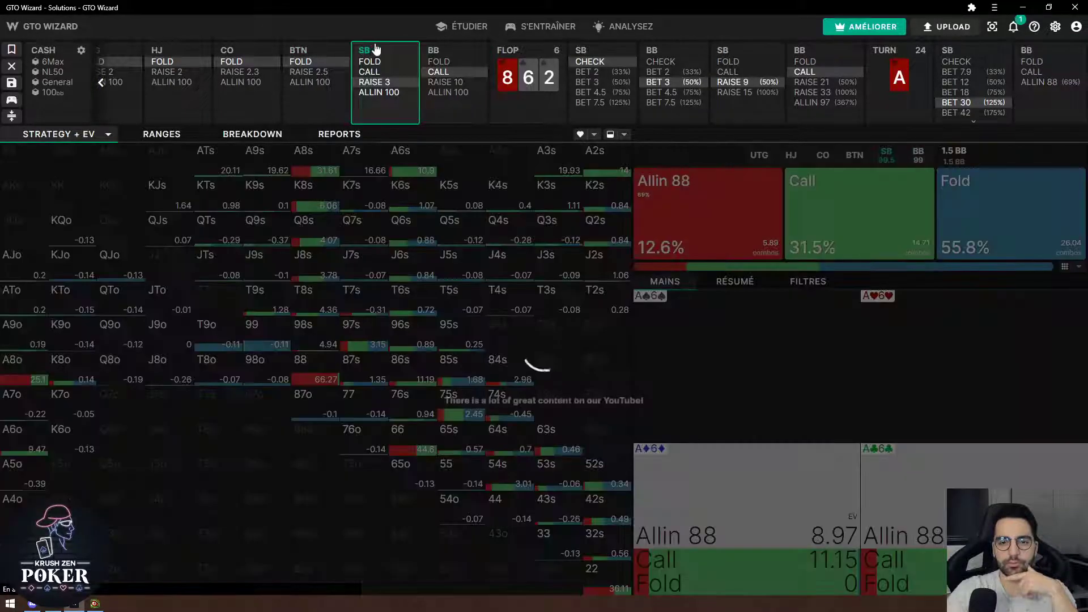
click(56, 45)
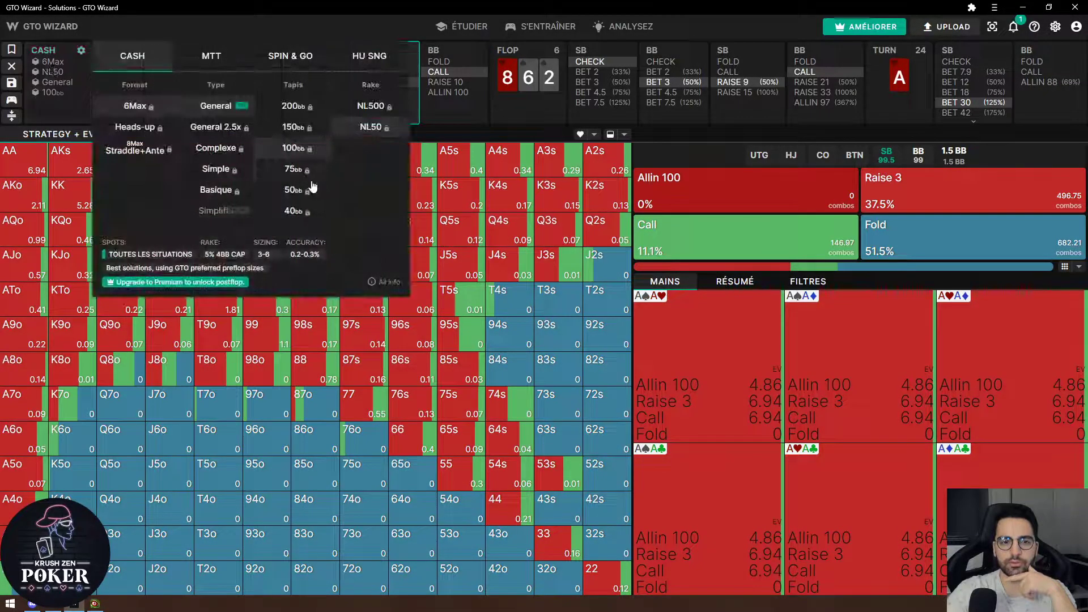
click(309, 115)
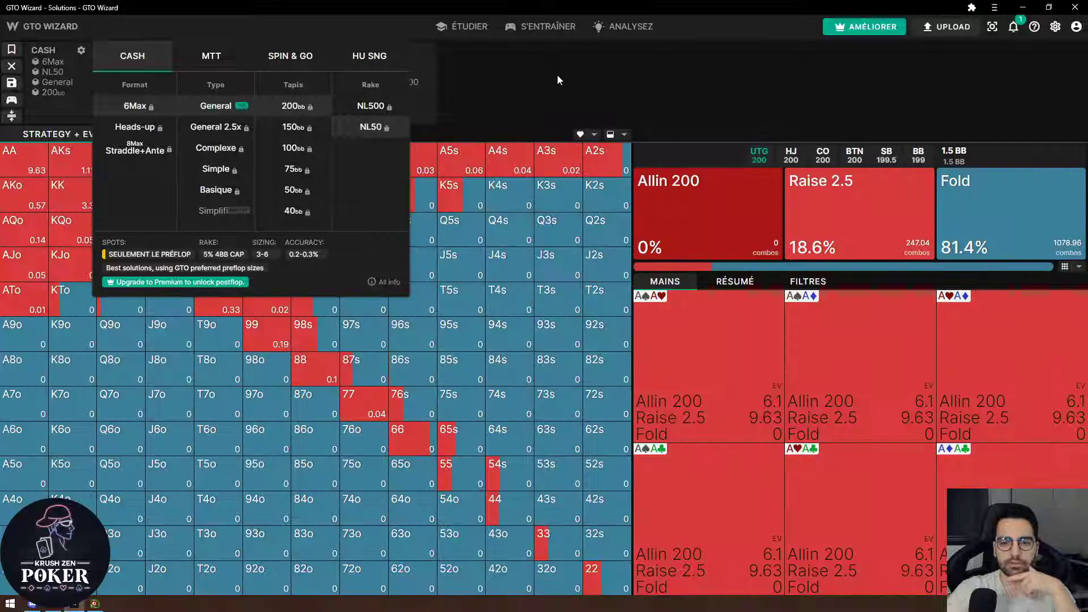
- Fold preflop to the small blind, select its Raise 3, and let the big blind call to reach the flop
click(389, 55)
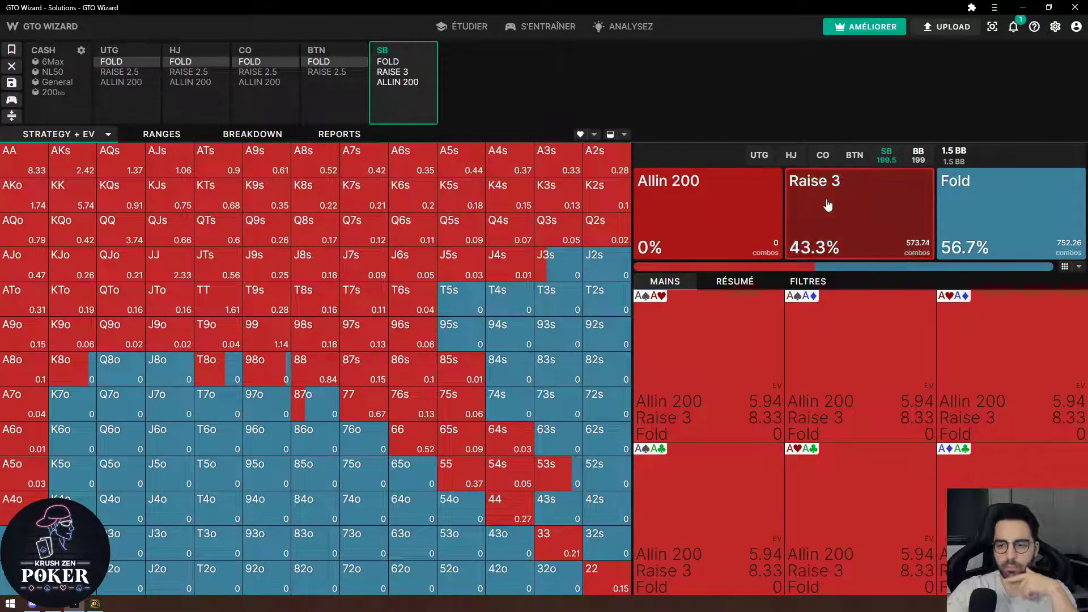
click(404, 72)
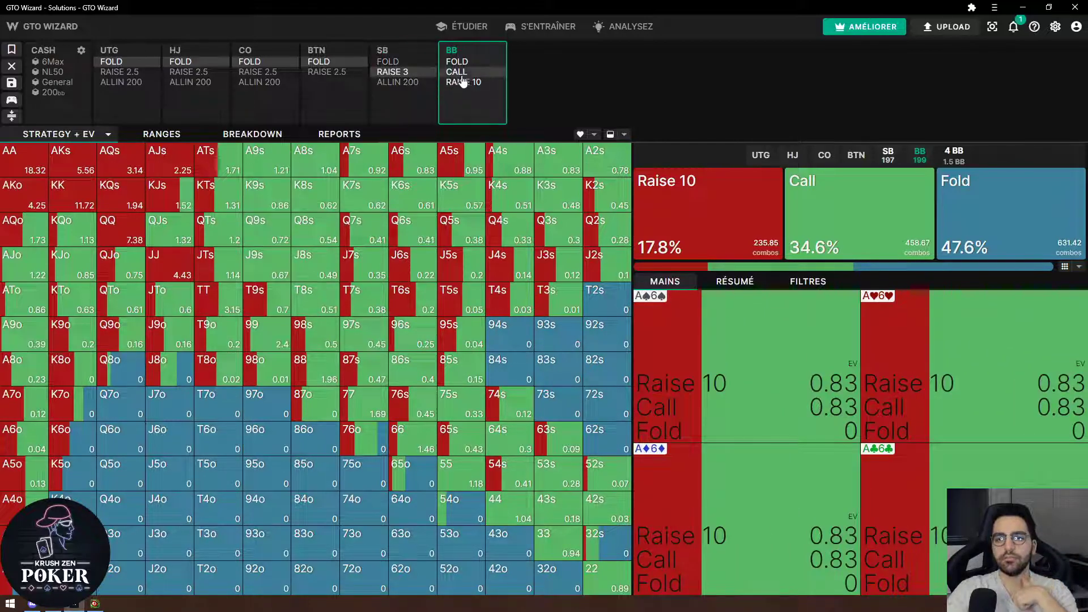
click(471, 72)
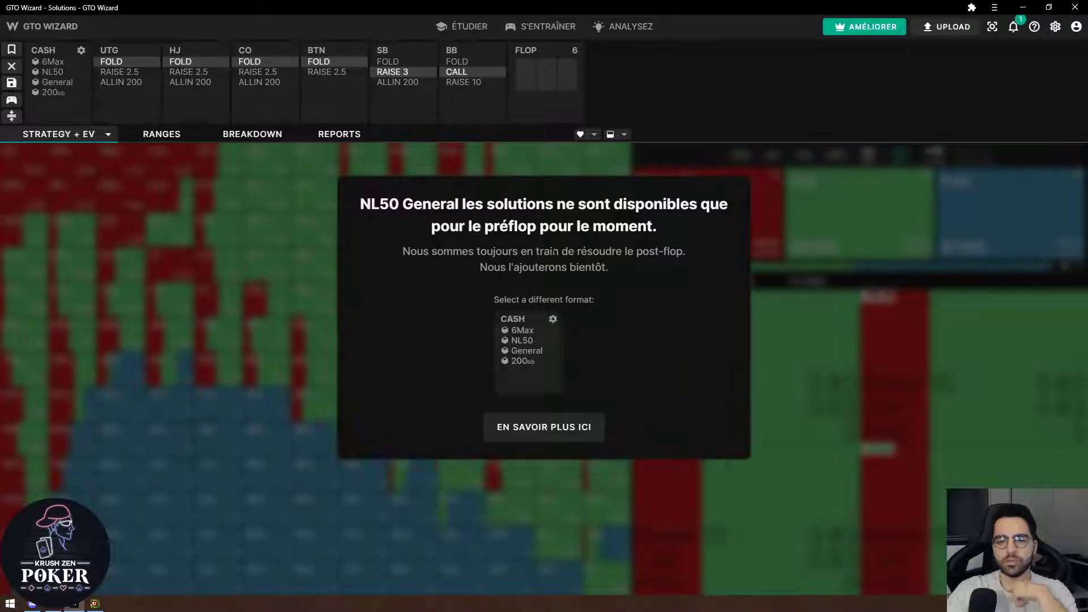